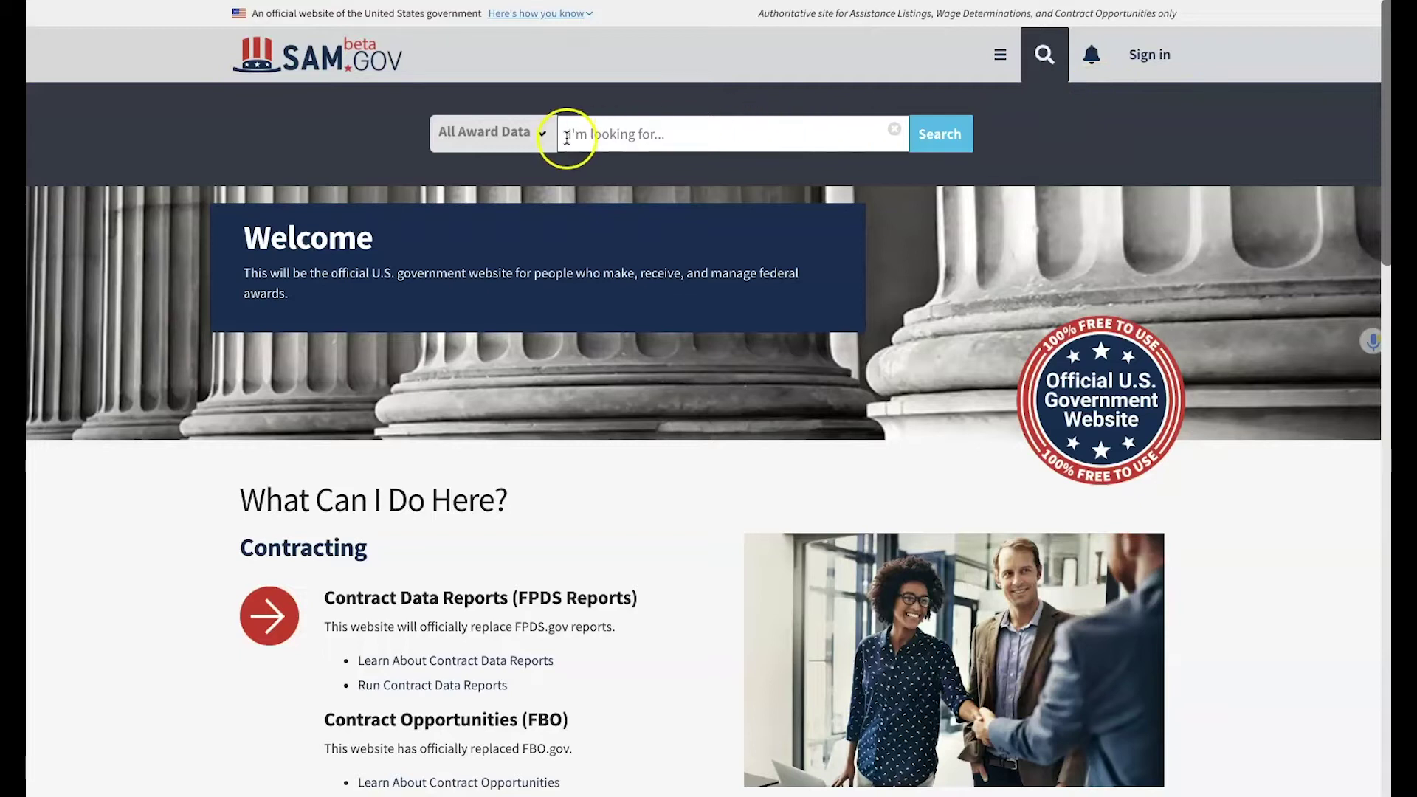
- Set the SAM.gov home-page search scope to Contract Opportunities, leaving the keyword box empty
left_click(559, 142)
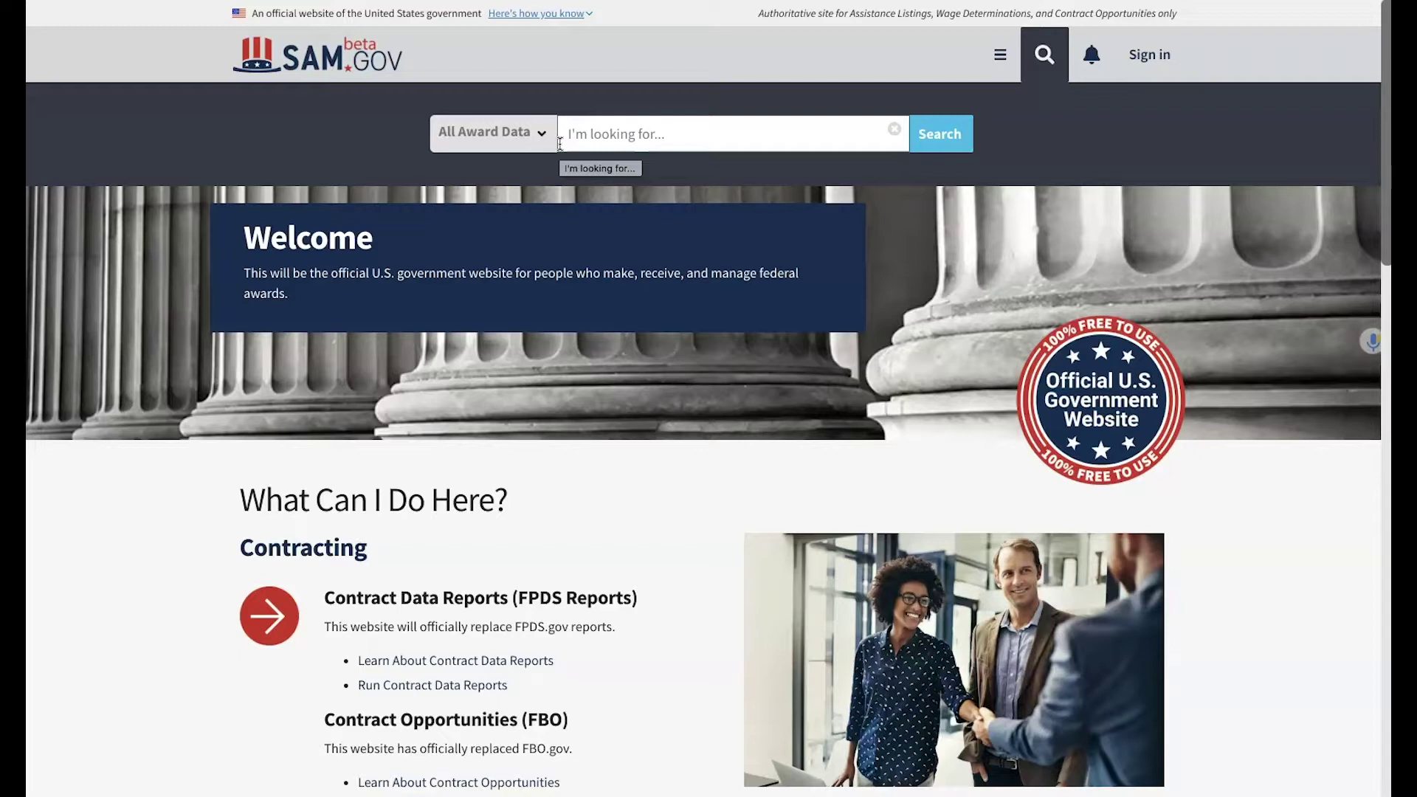
left_click(544, 135)
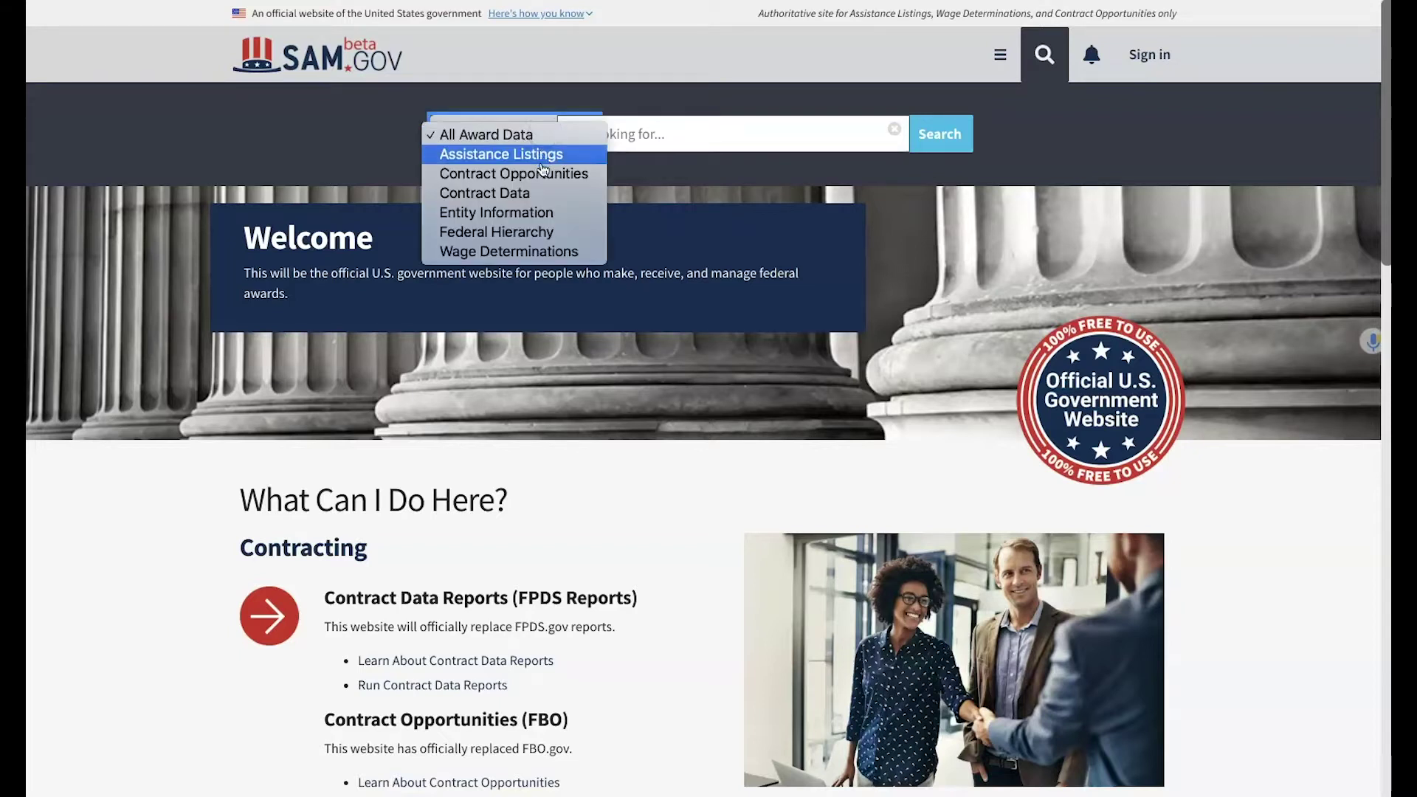
left_click(561, 172)
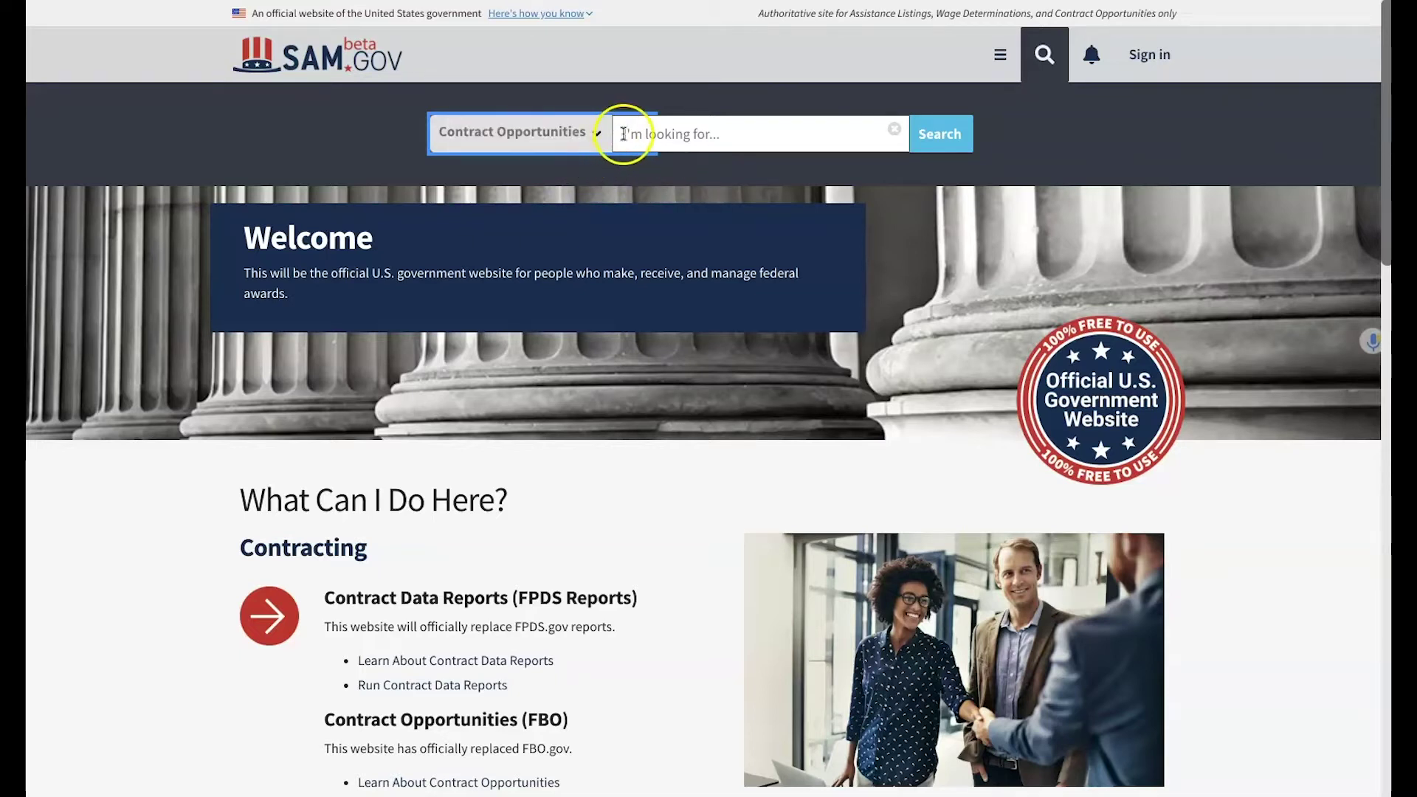
left_click(944, 136)
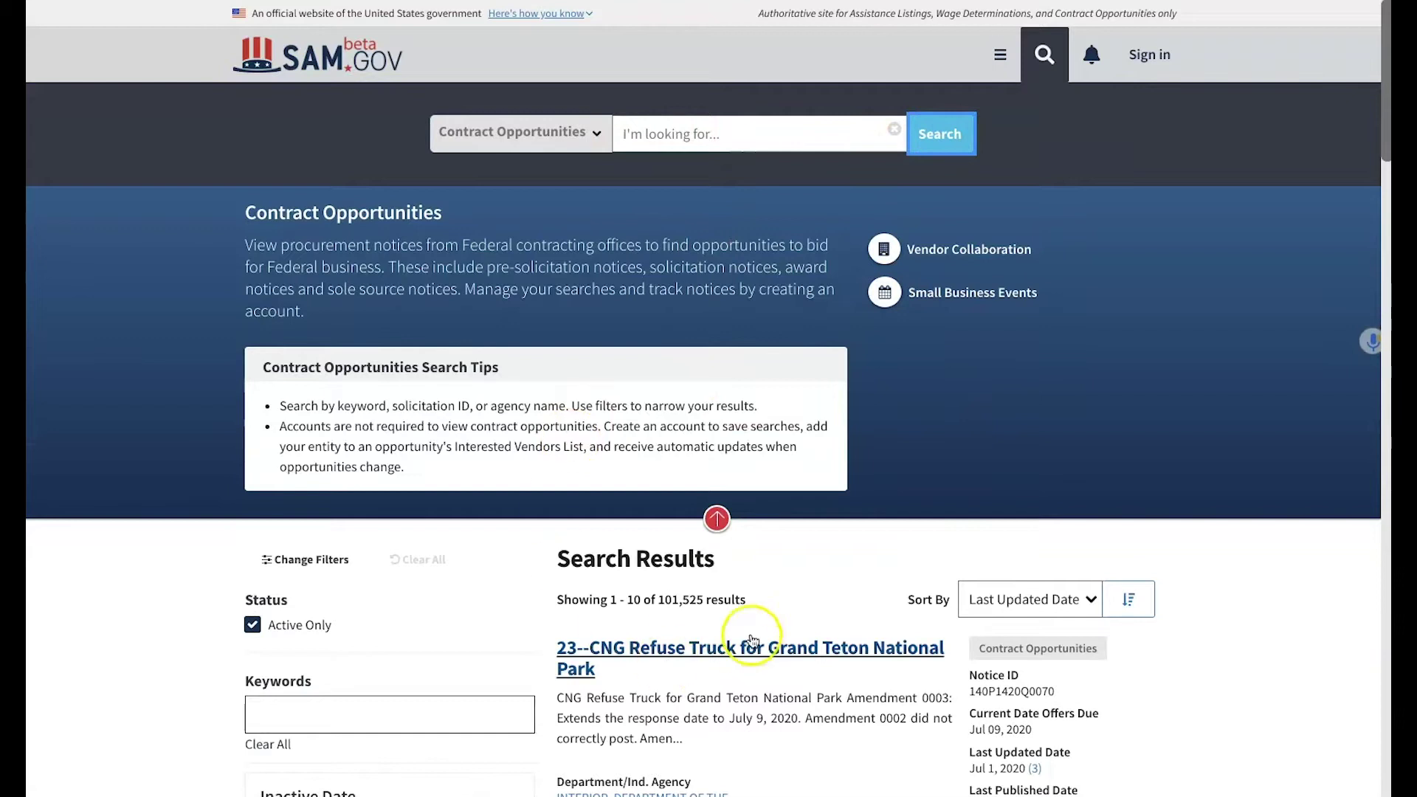
scroll(720, 598, "down", 4)
scroll(718, 602, "down", 2)
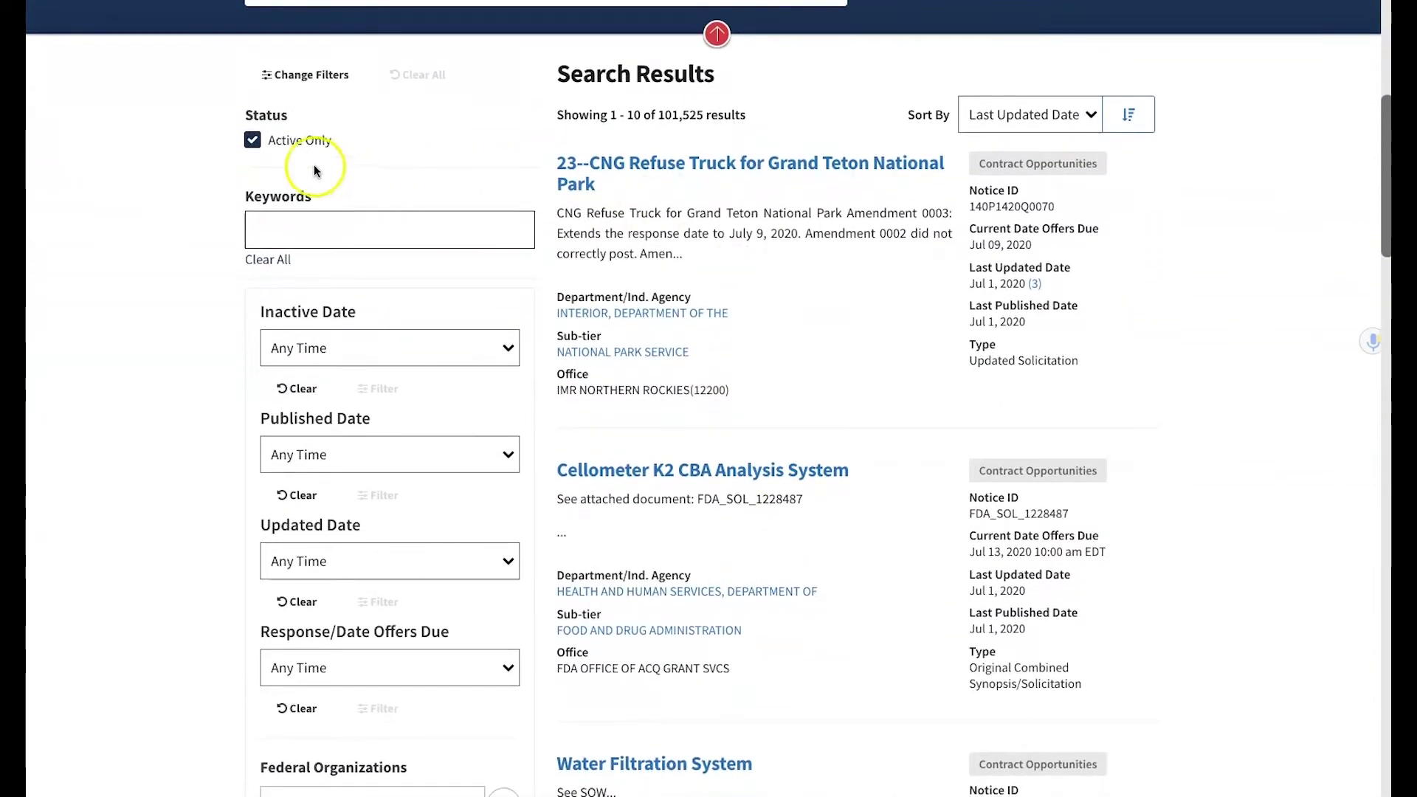
left_click(252, 139)
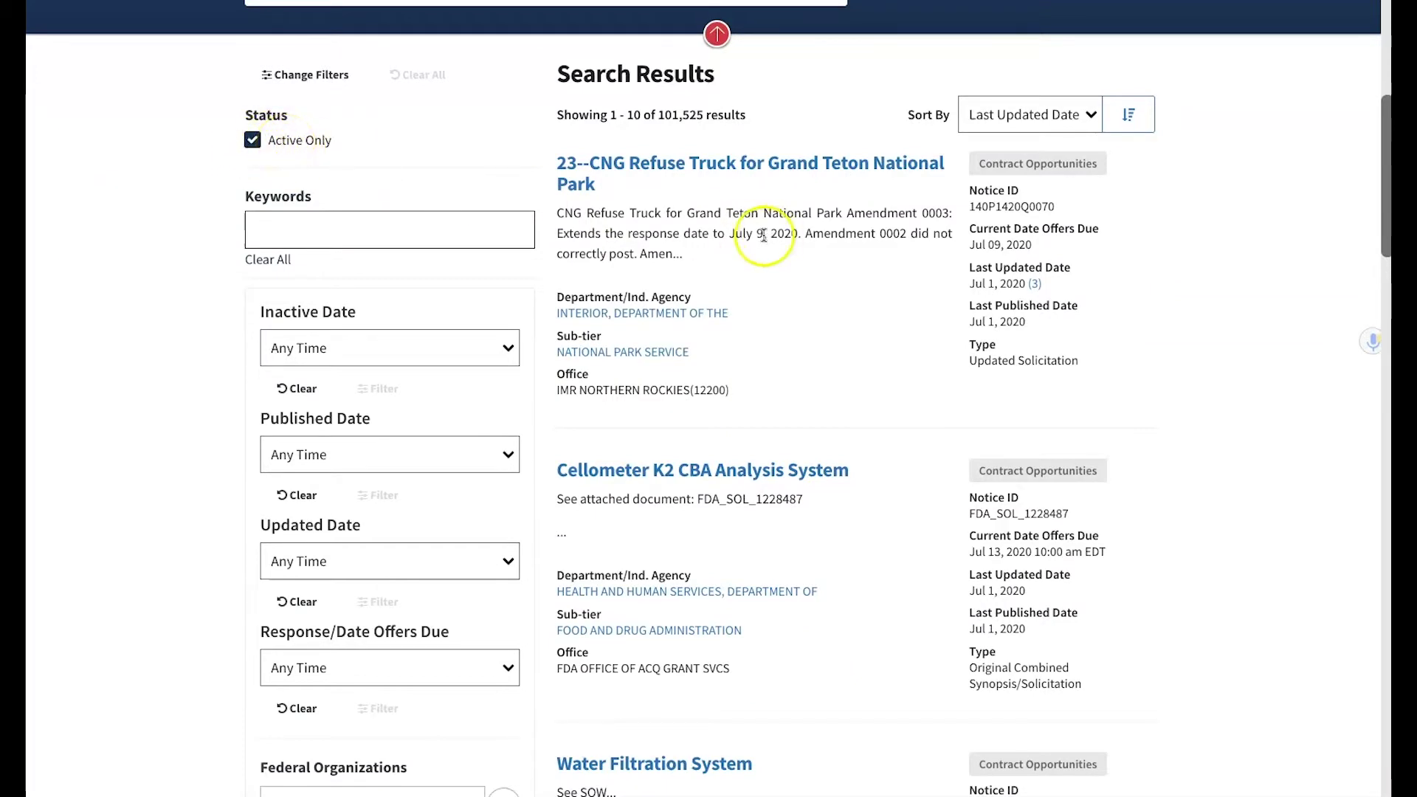
left_click(1084, 116)
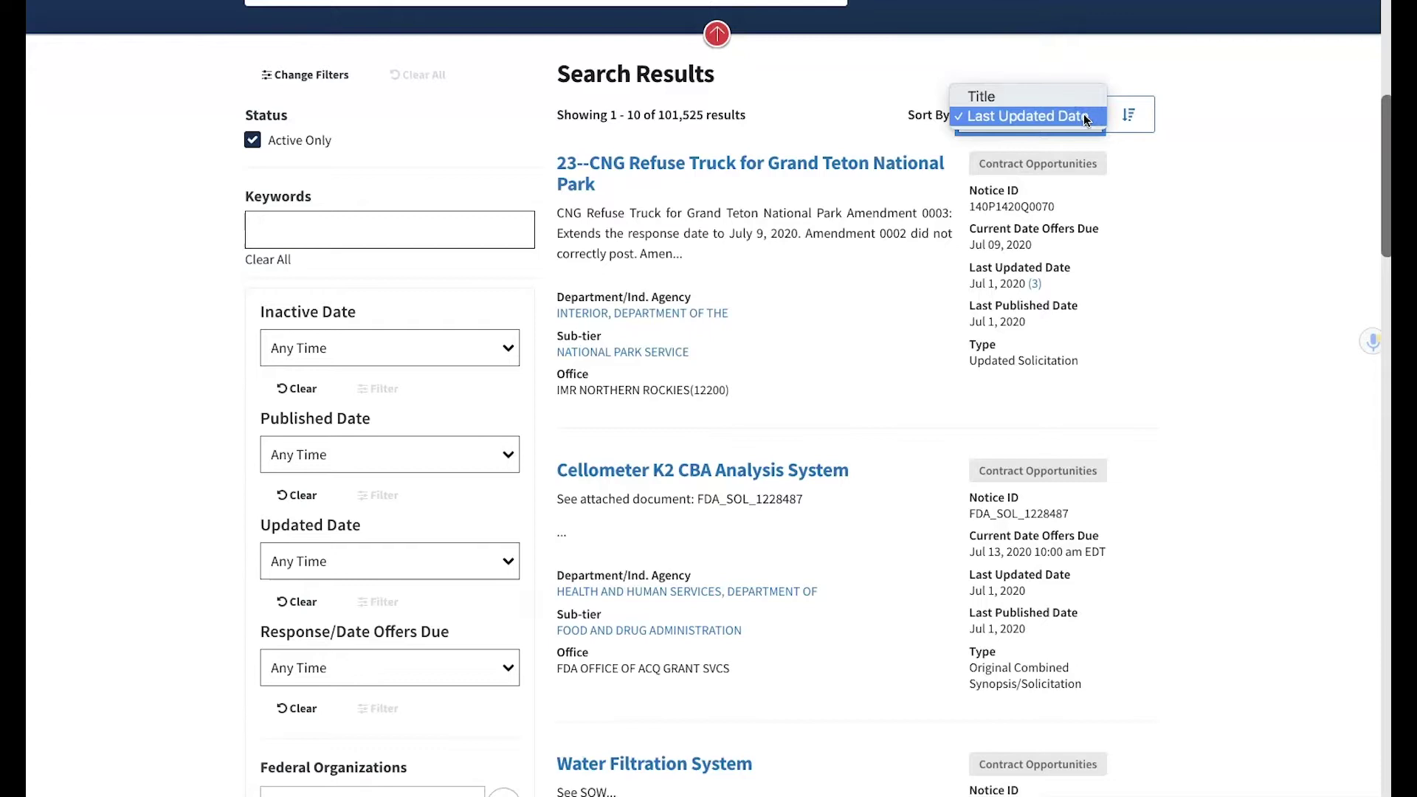
left_click(1057, 210)
left_click(1090, 114)
left_click(970, 98)
scroll(970, 98, "down", 4)
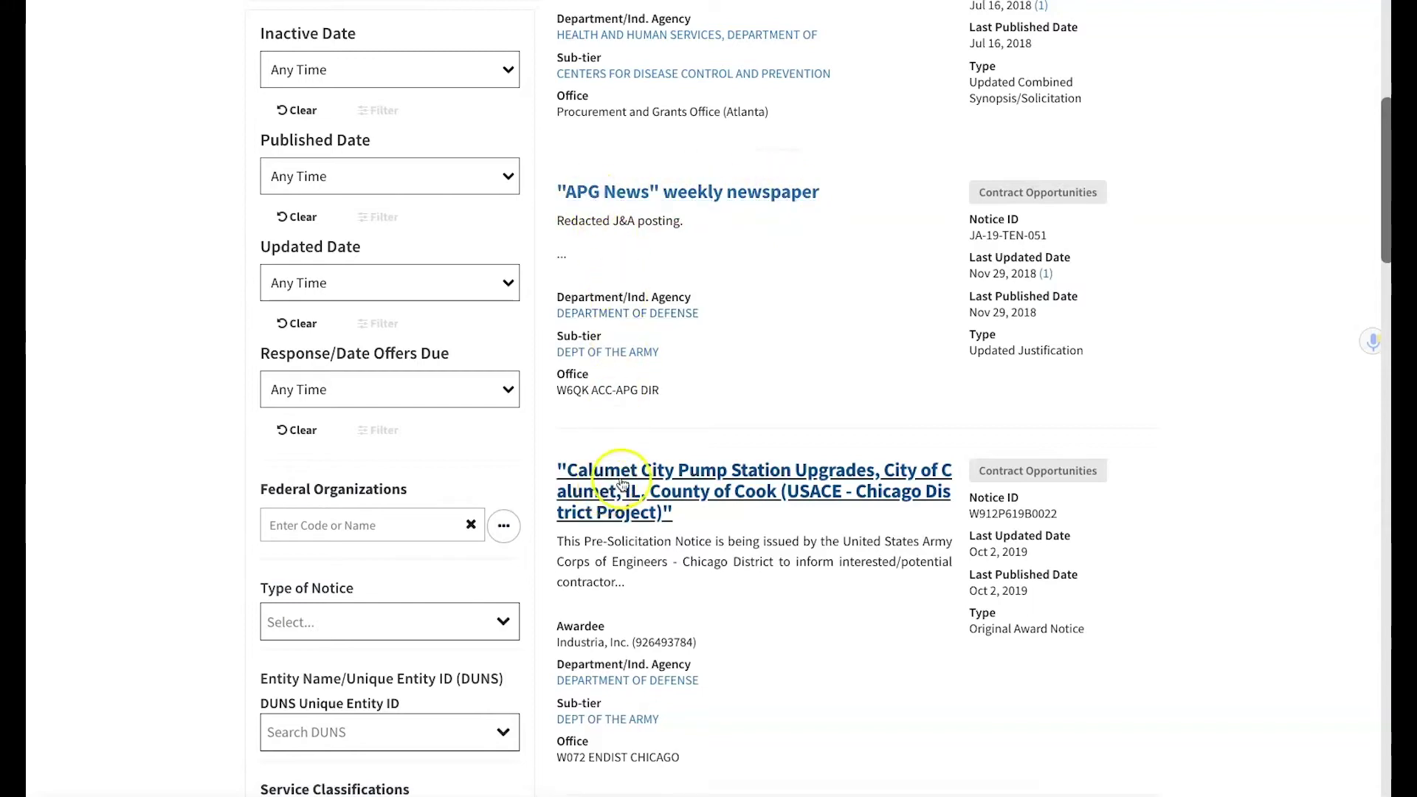
left_click(1045, 274)
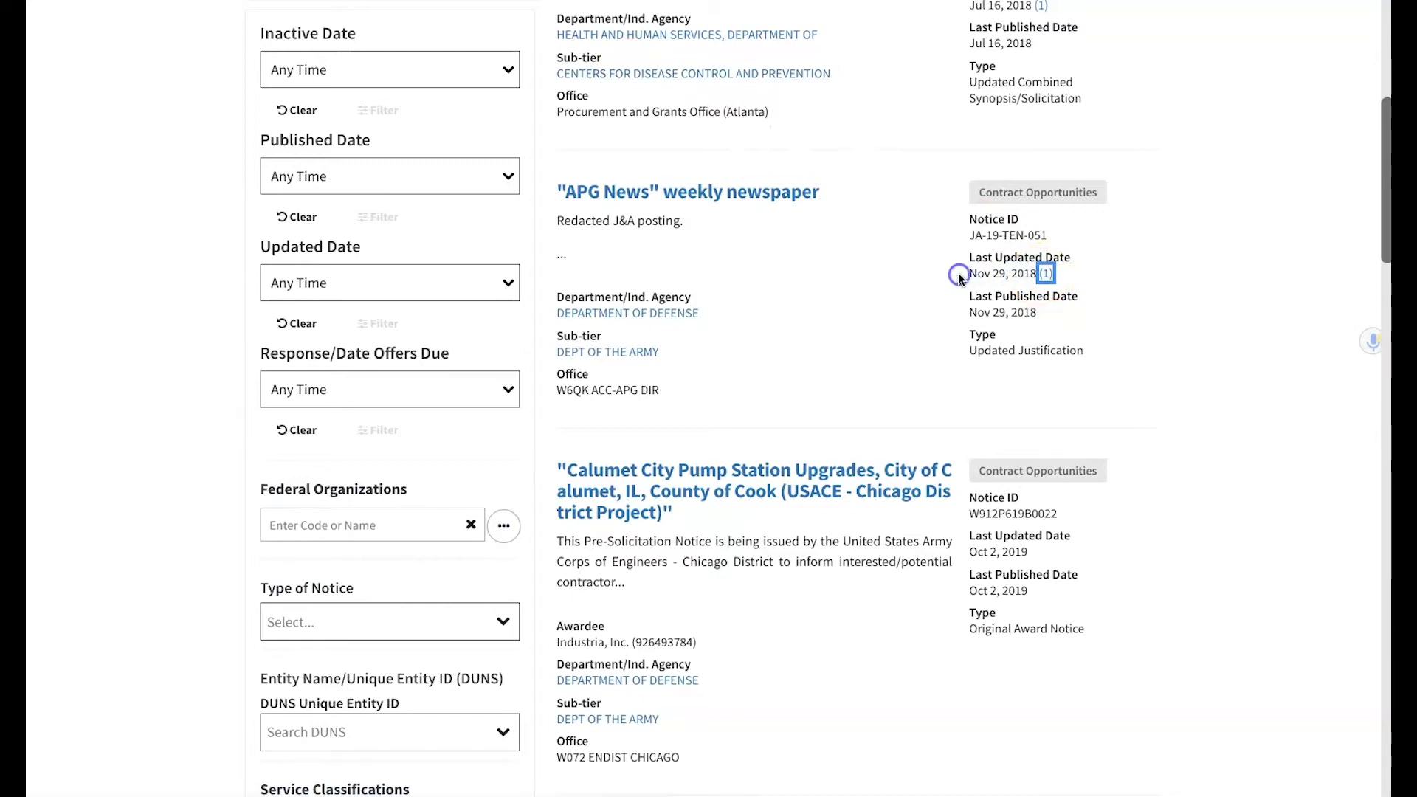
scroll(1005, 299, "down", 3)
scroll(1005, 299, "up", 10)
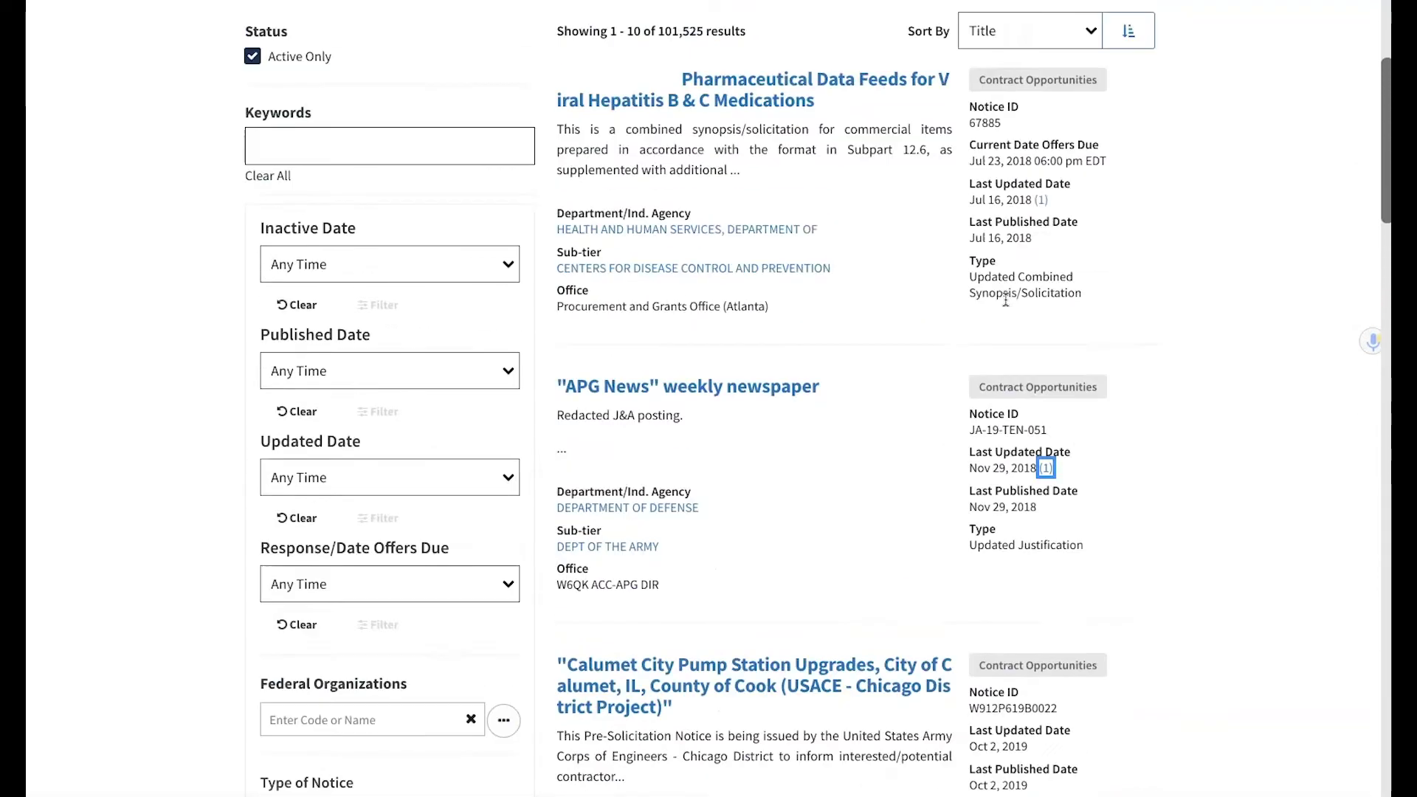
scroll(1005, 299, "down", 4)
scroll(1005, 299, "down", 3)
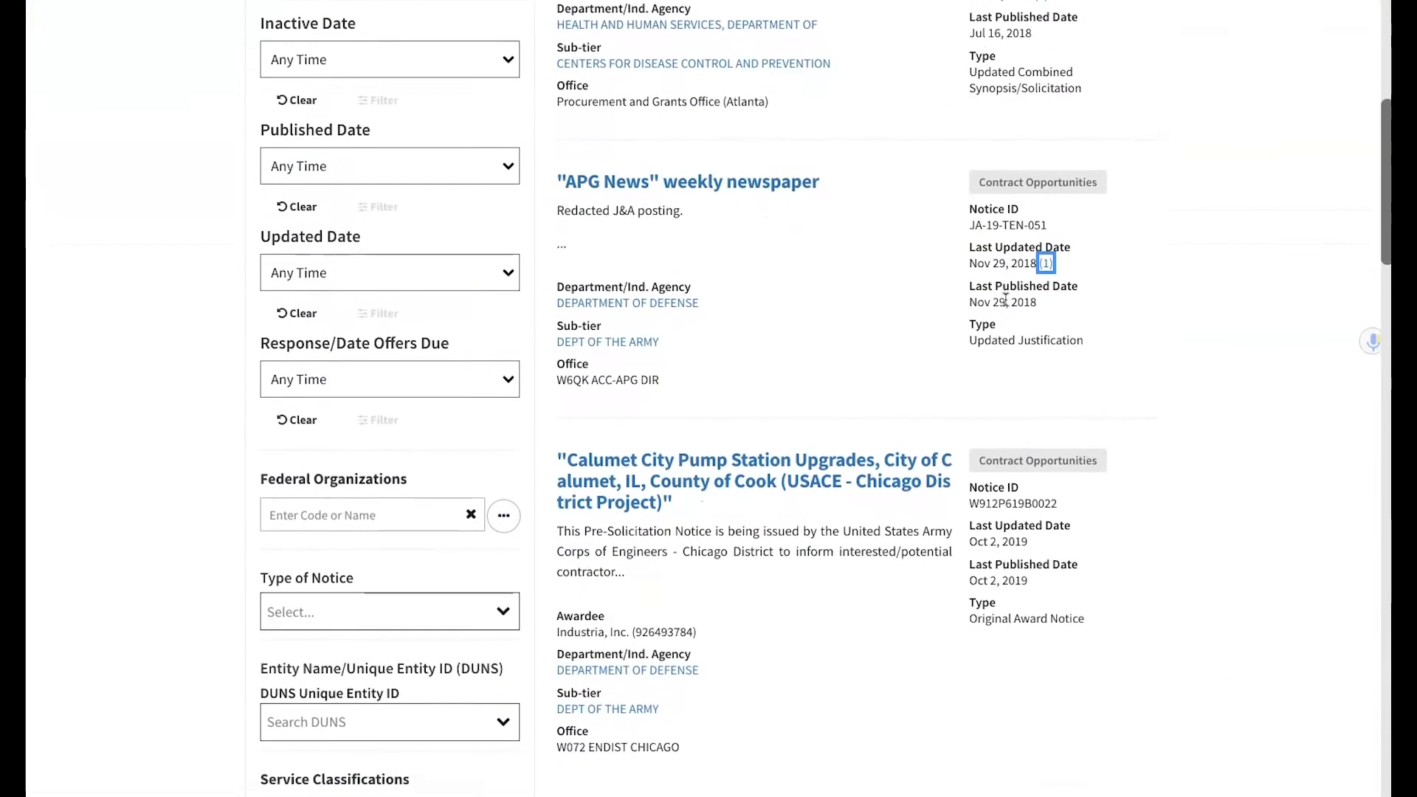
scroll(724, 362, "up", 5)
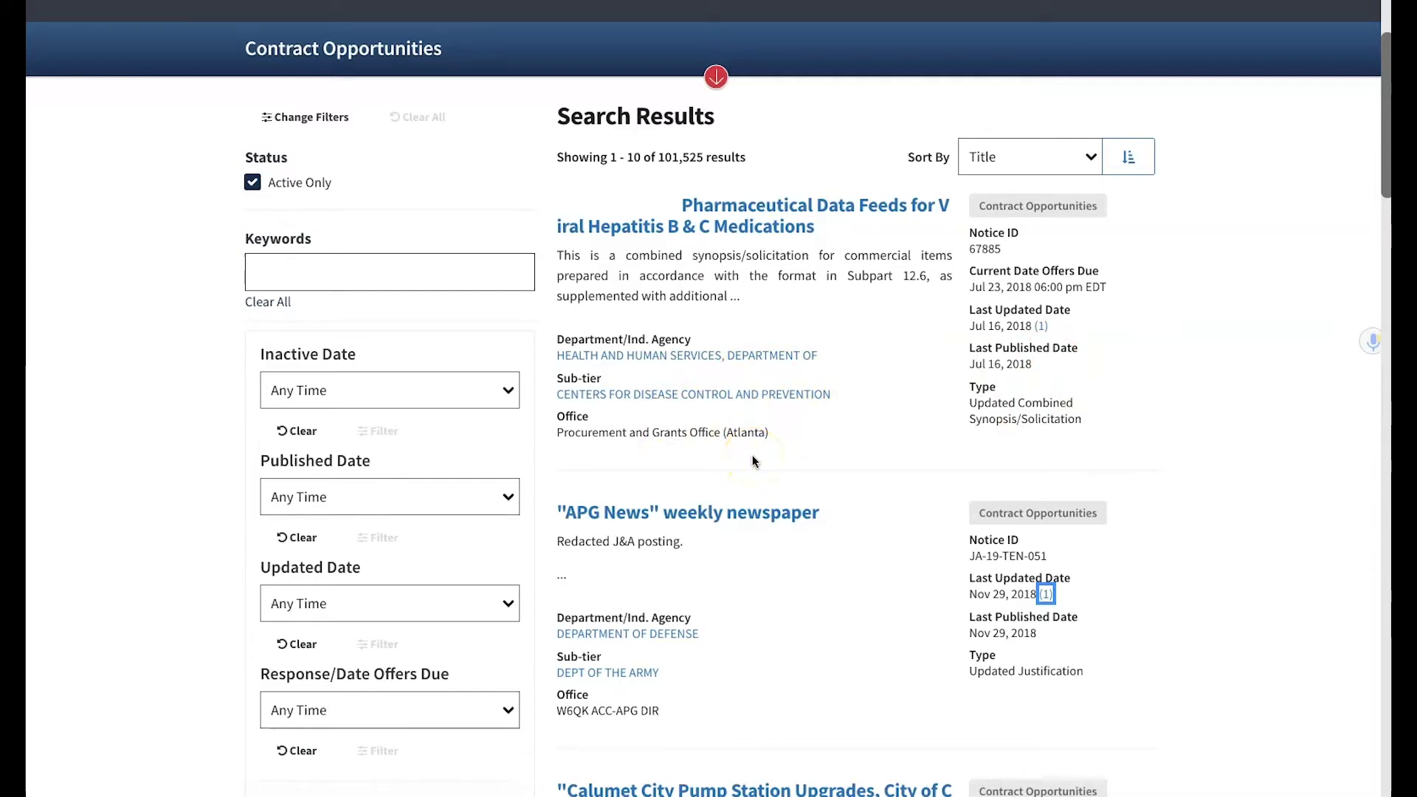
left_click(817, 435)
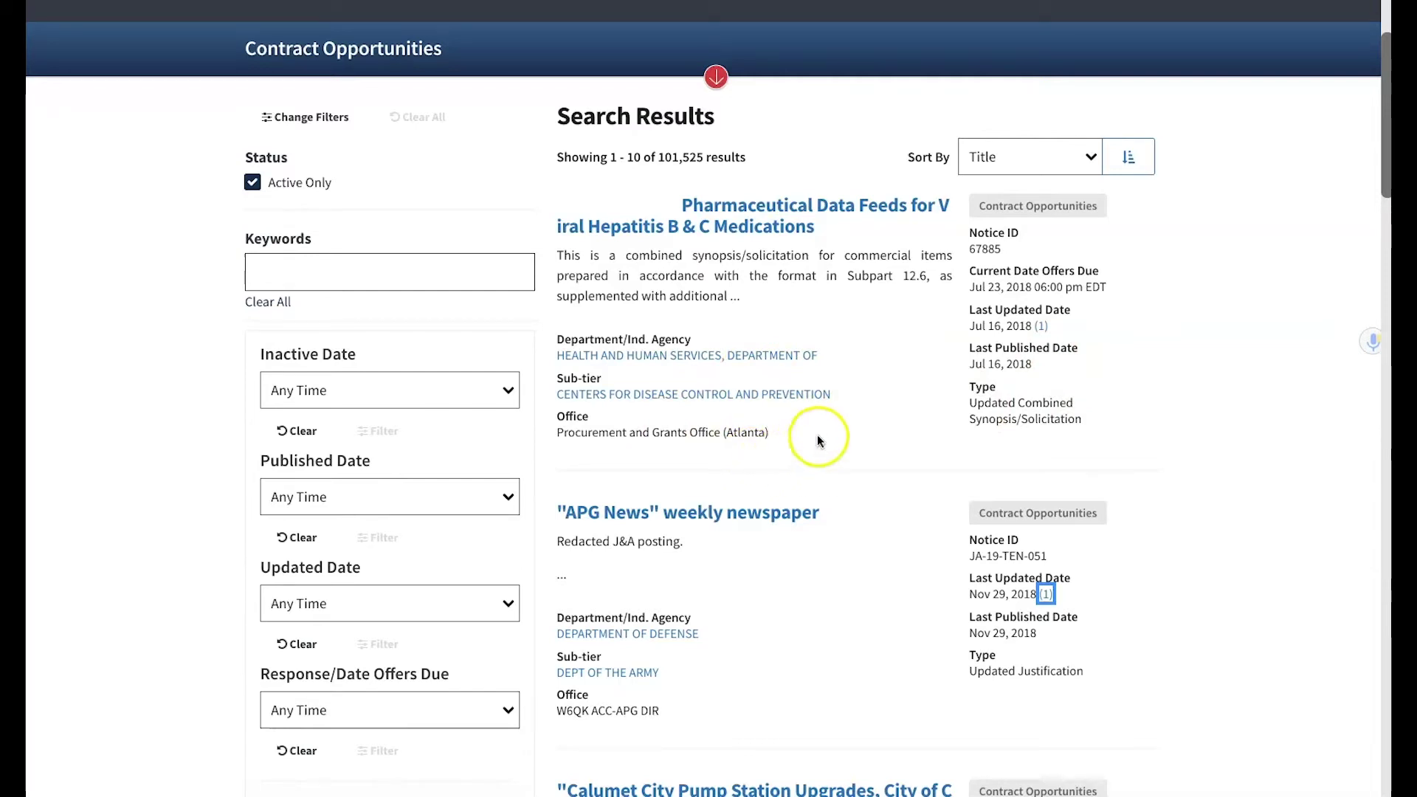
left_click(1085, 157)
left_click(1039, 179)
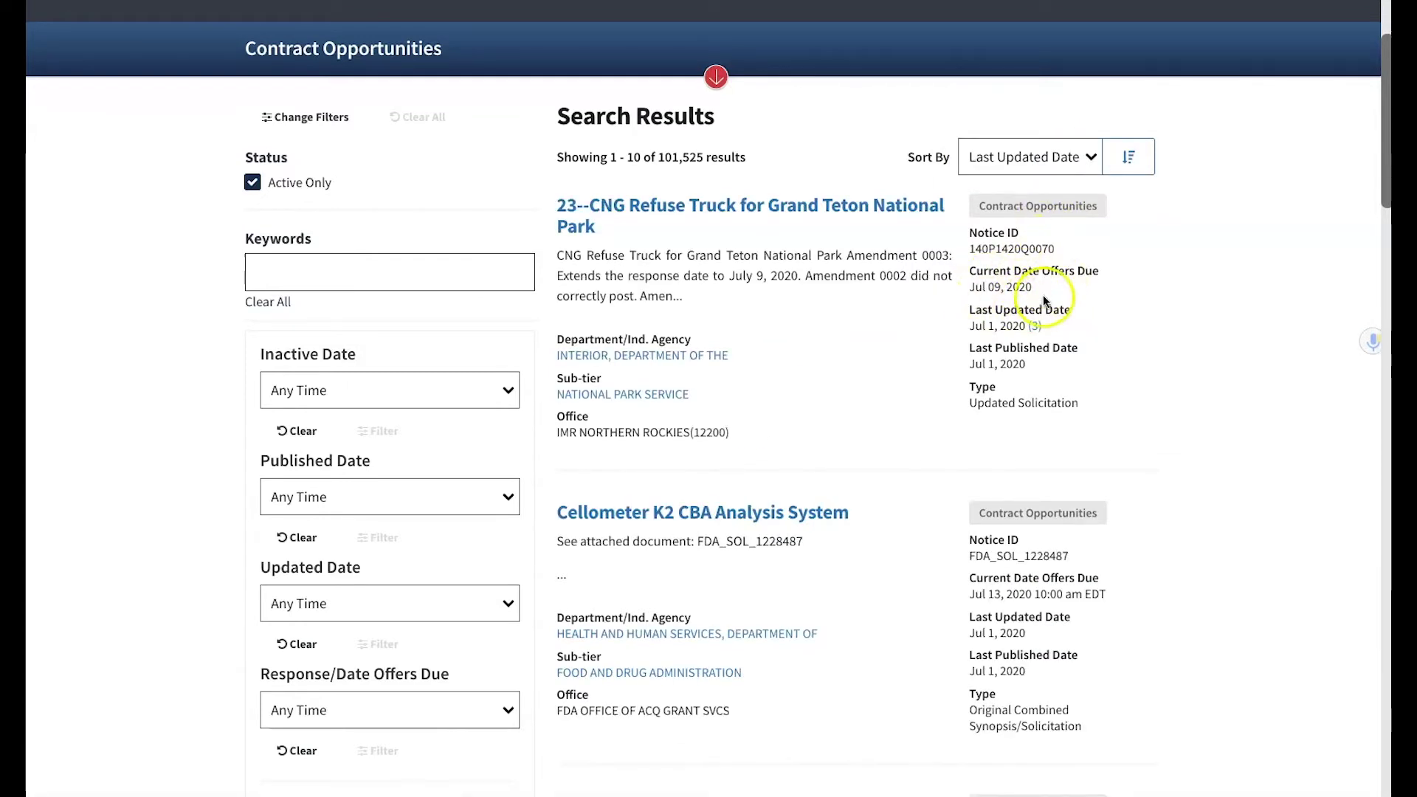
- Add Place of Performance State to the available result filters and apply the updated filter set
left_click(309, 118)
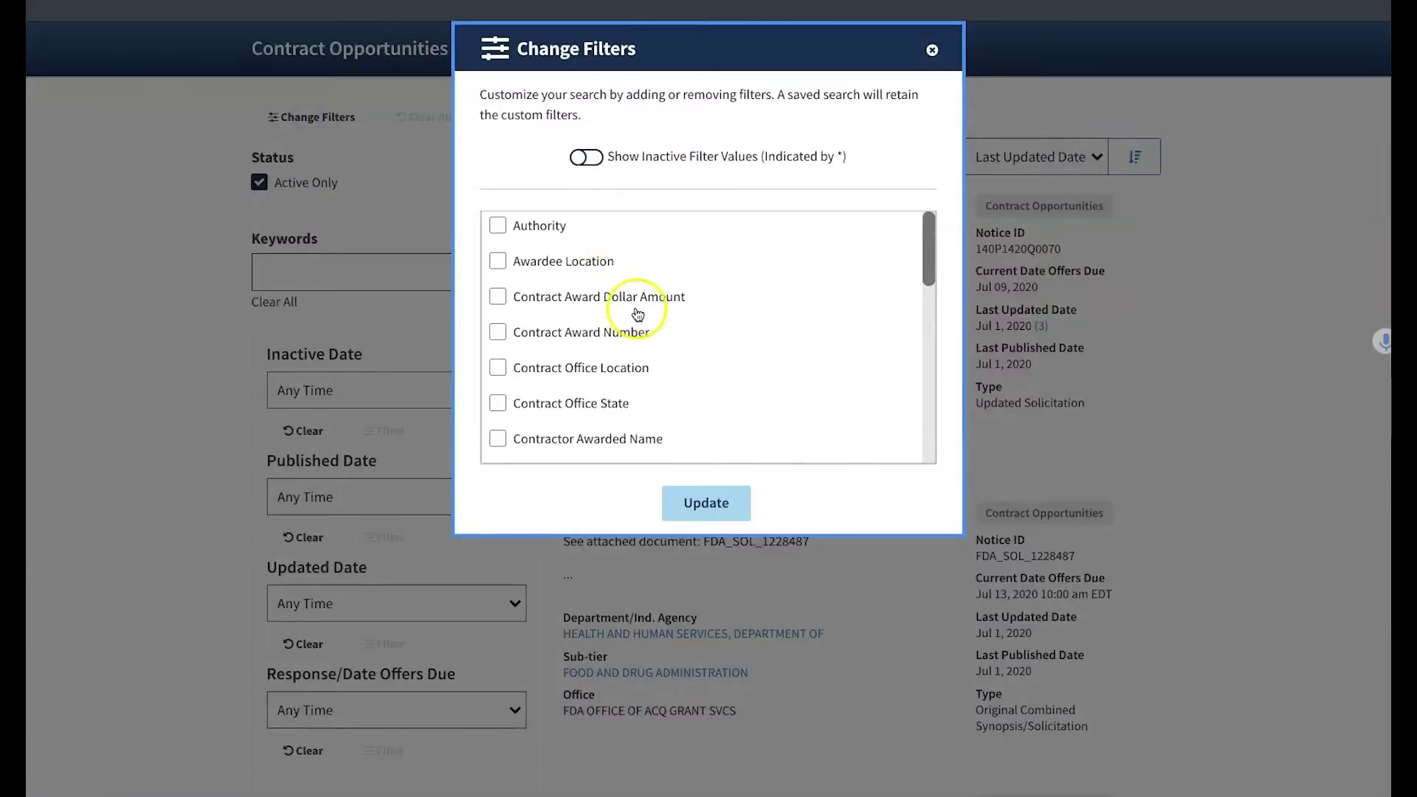
scroll(637, 314, "down", 7)
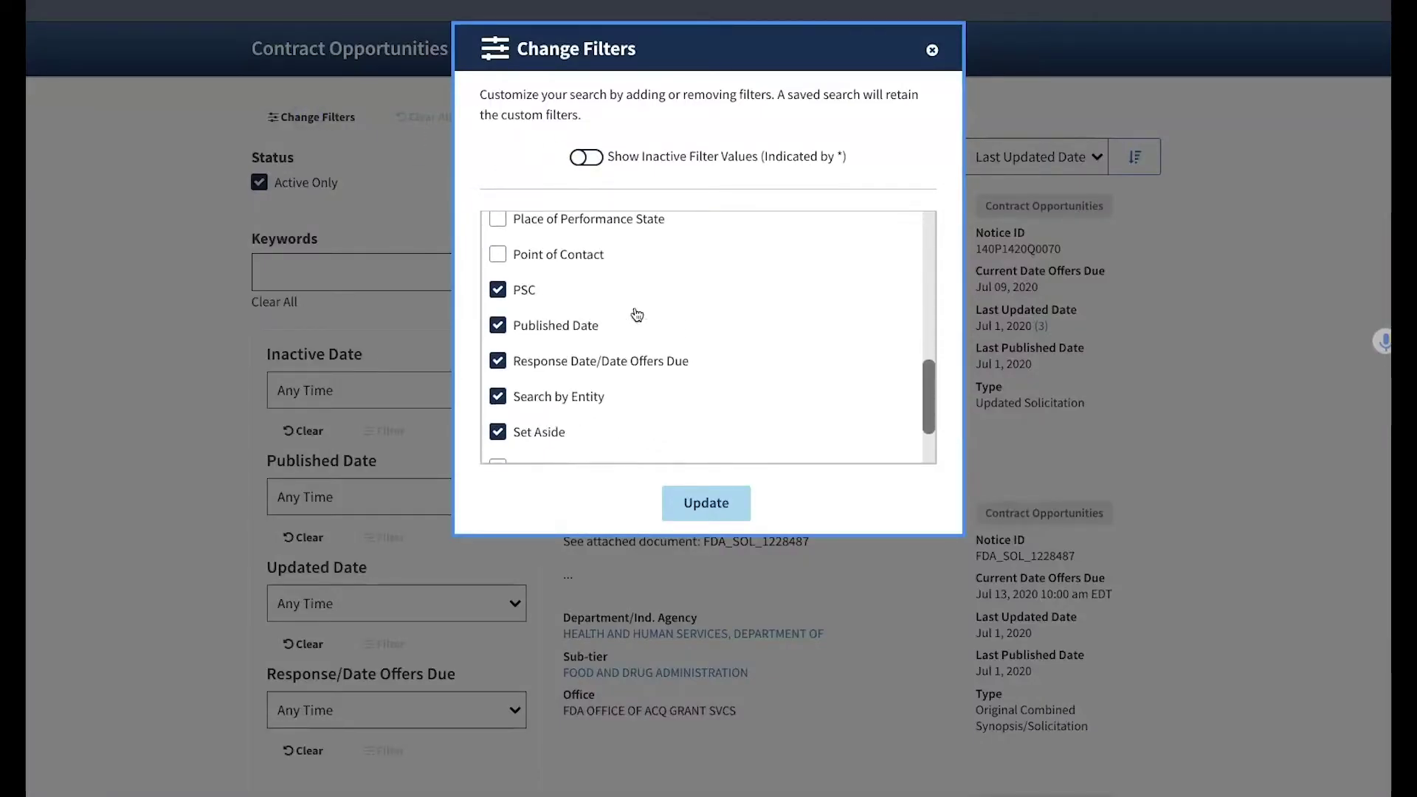
scroll(637, 313, "down", 2)
scroll(637, 316, "up", 3)
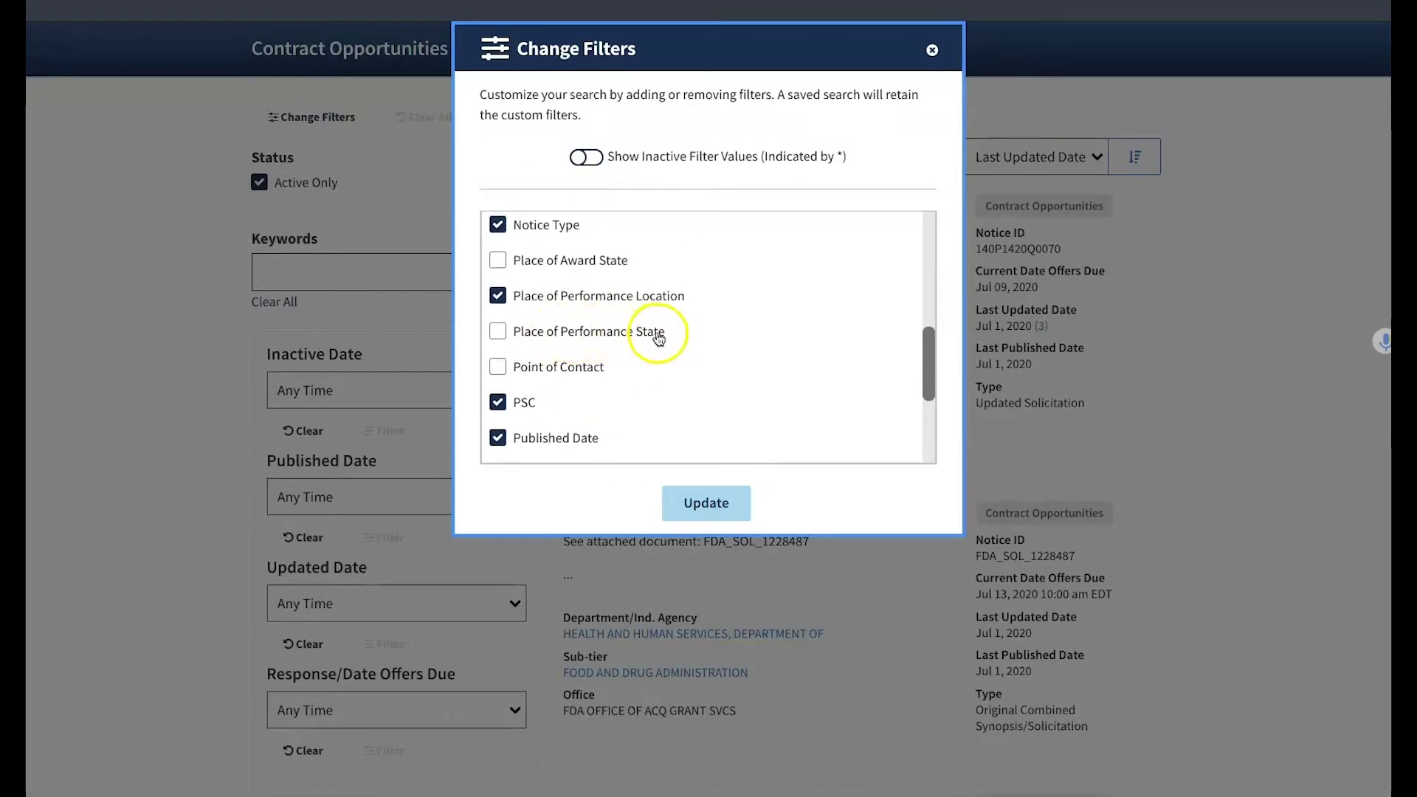
left_click(498, 331)
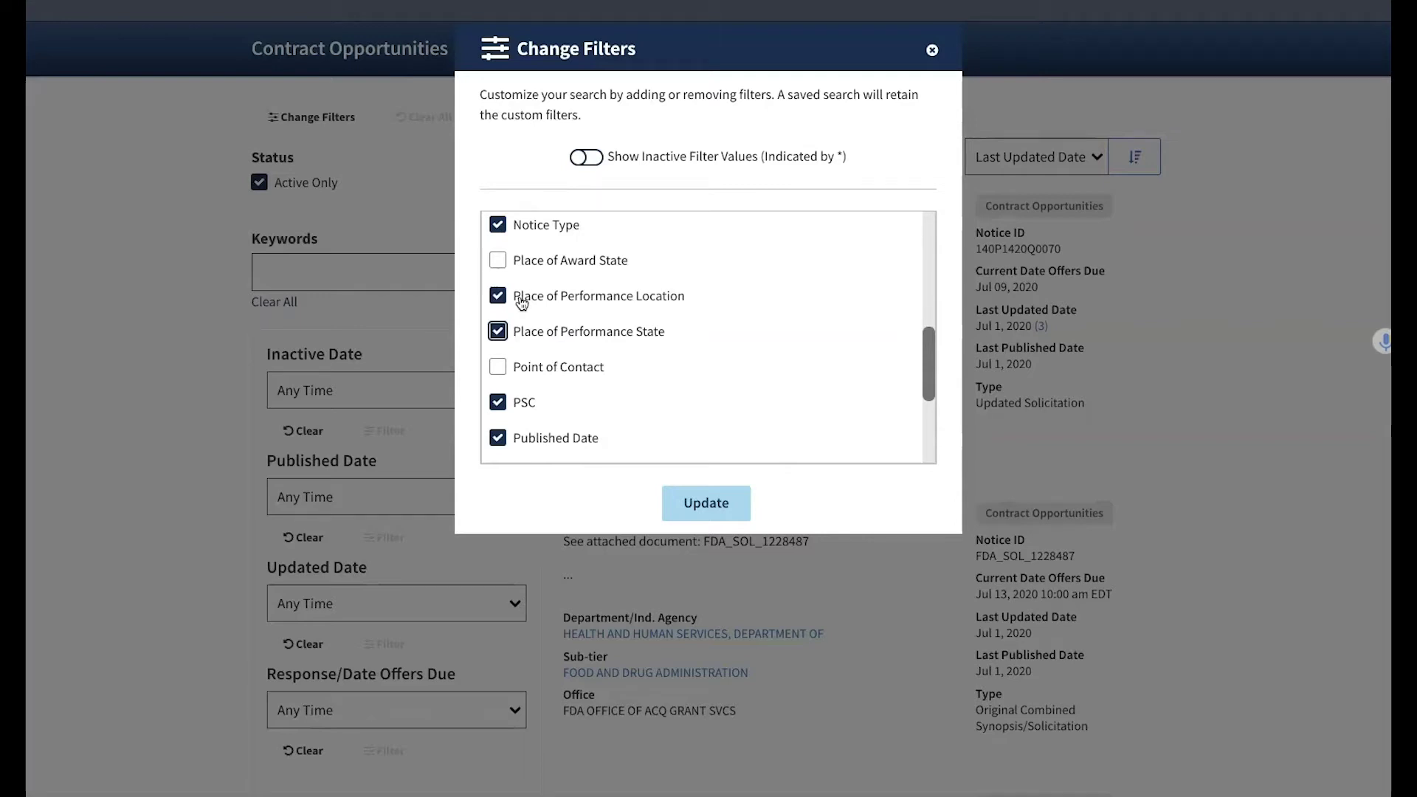
left_click(567, 349)
left_click(703, 502)
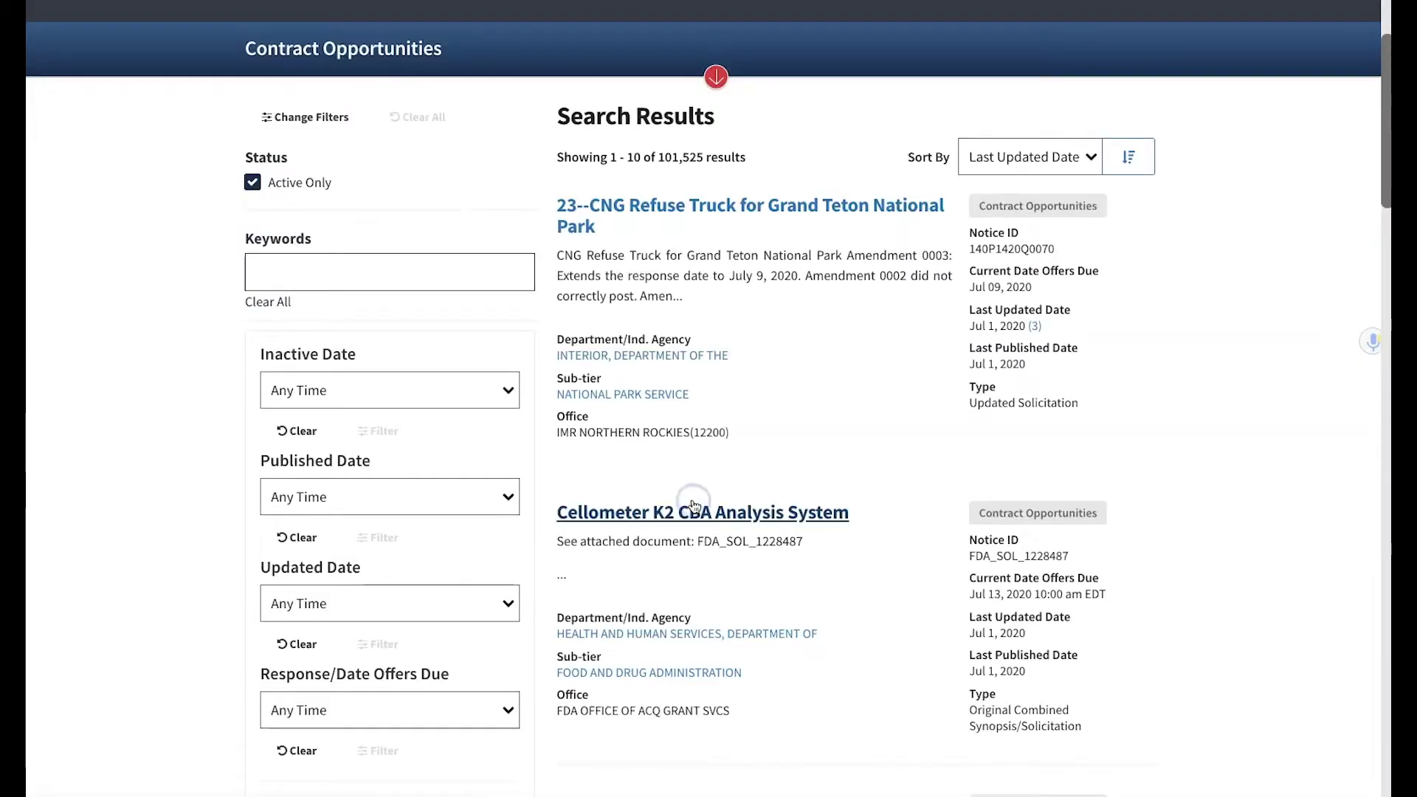
- Reach Service Classifications and list the PSC codes, starting from 10 - WEAPONS
left_click(476, 505)
scroll(465, 505, "down", 5)
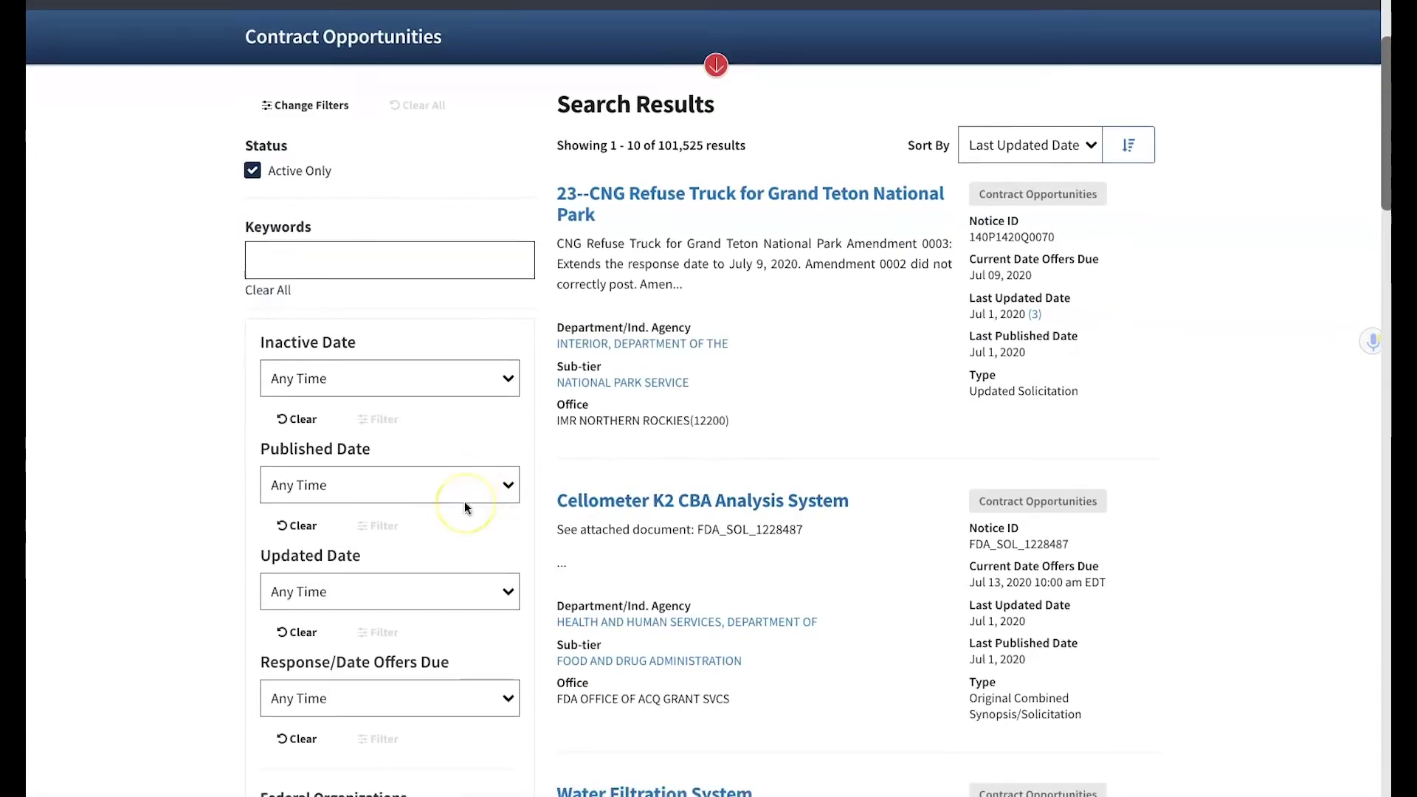
scroll(465, 507, "down", 6)
scroll(463, 502, "down", 2)
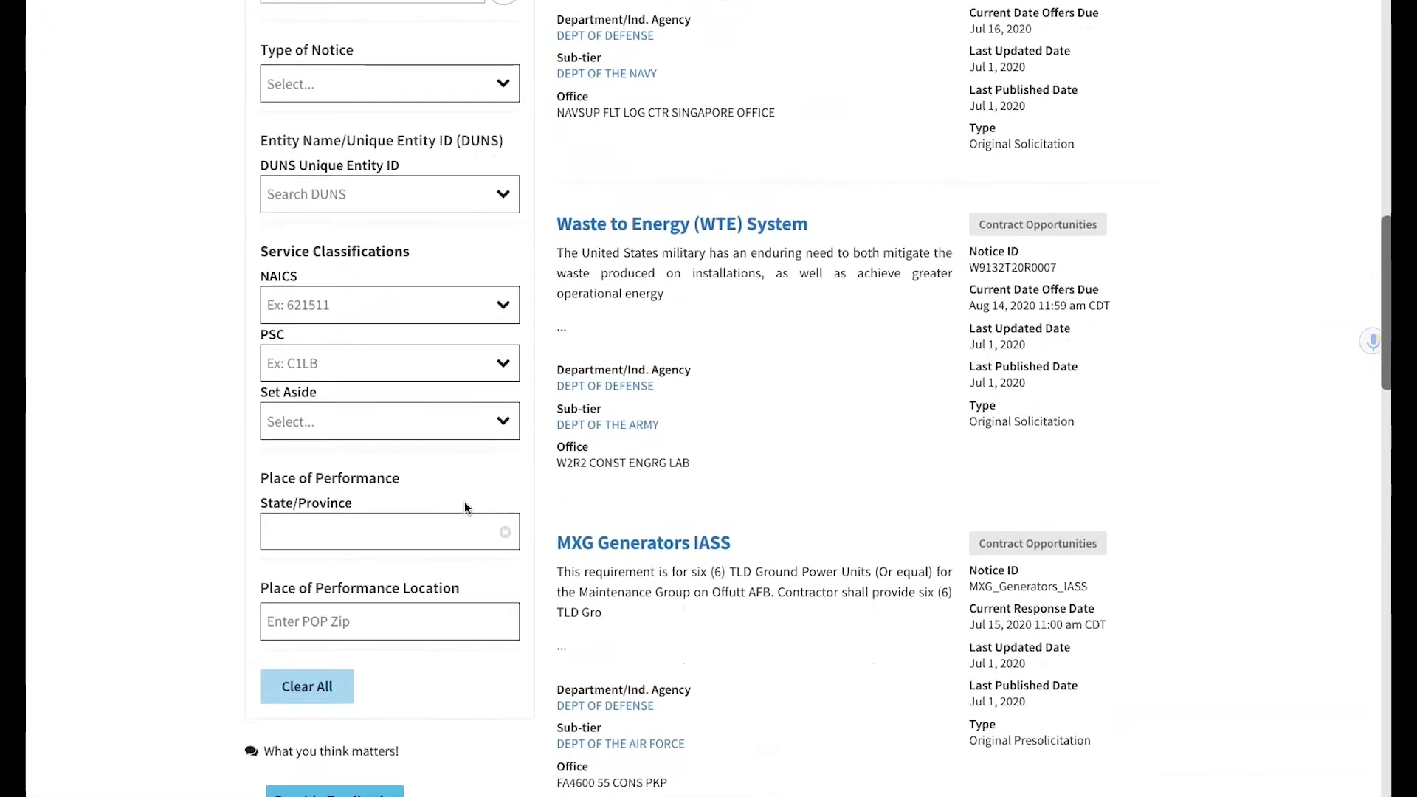
left_click(463, 502)
left_click(371, 213)
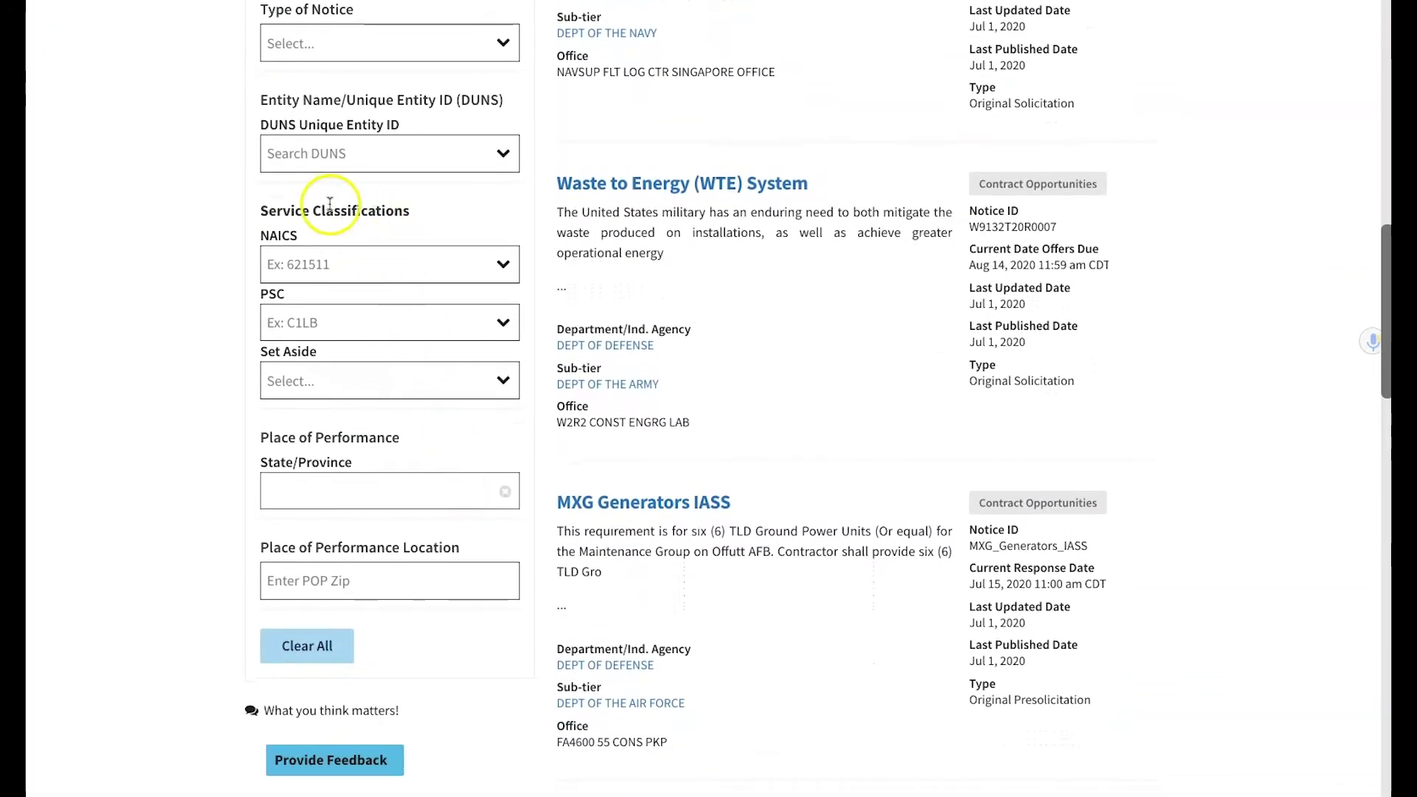
left_click_drag(260, 211, 432, 214)
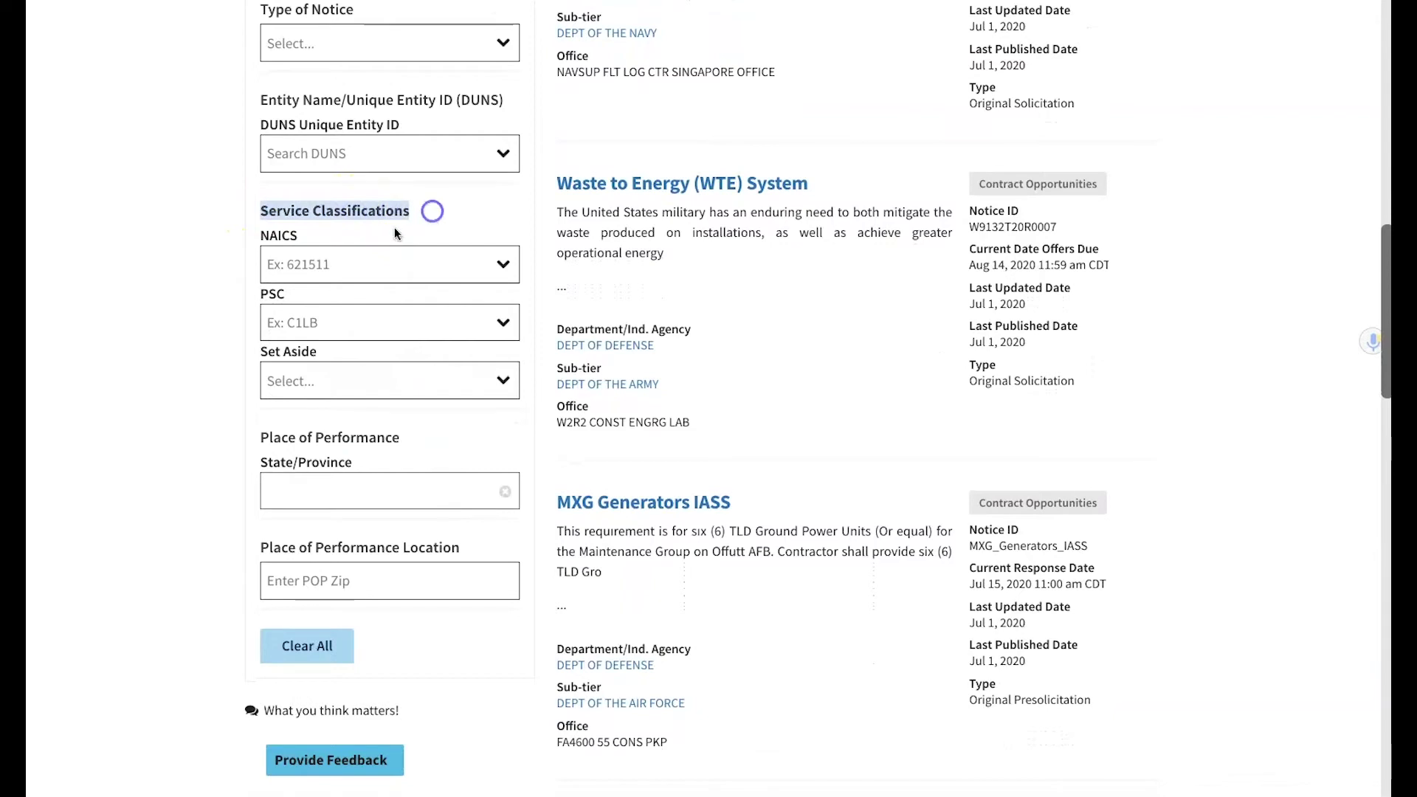
left_click_drag(259, 294, 287, 380)
left_click(288, 380)
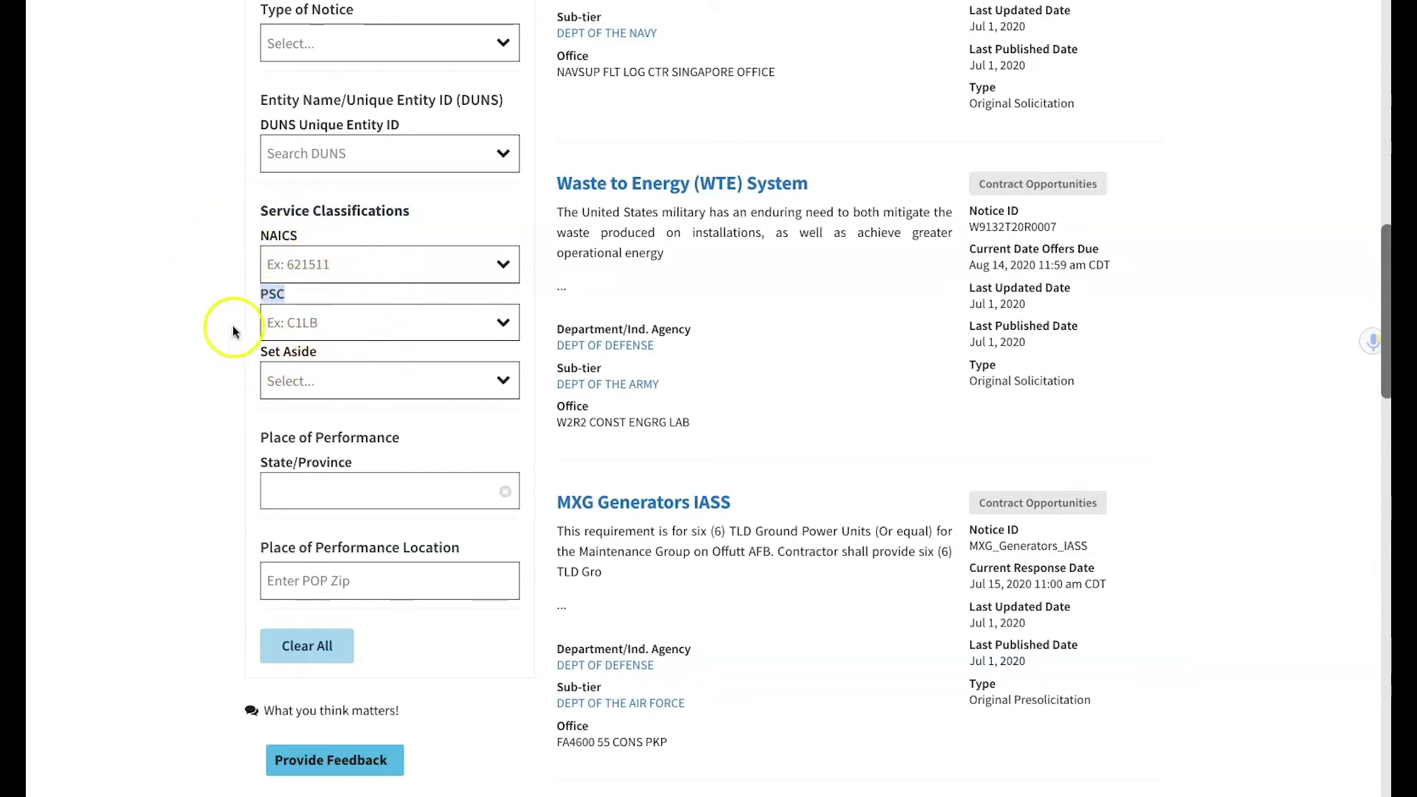
left_click_drag(314, 298, 505, 327)
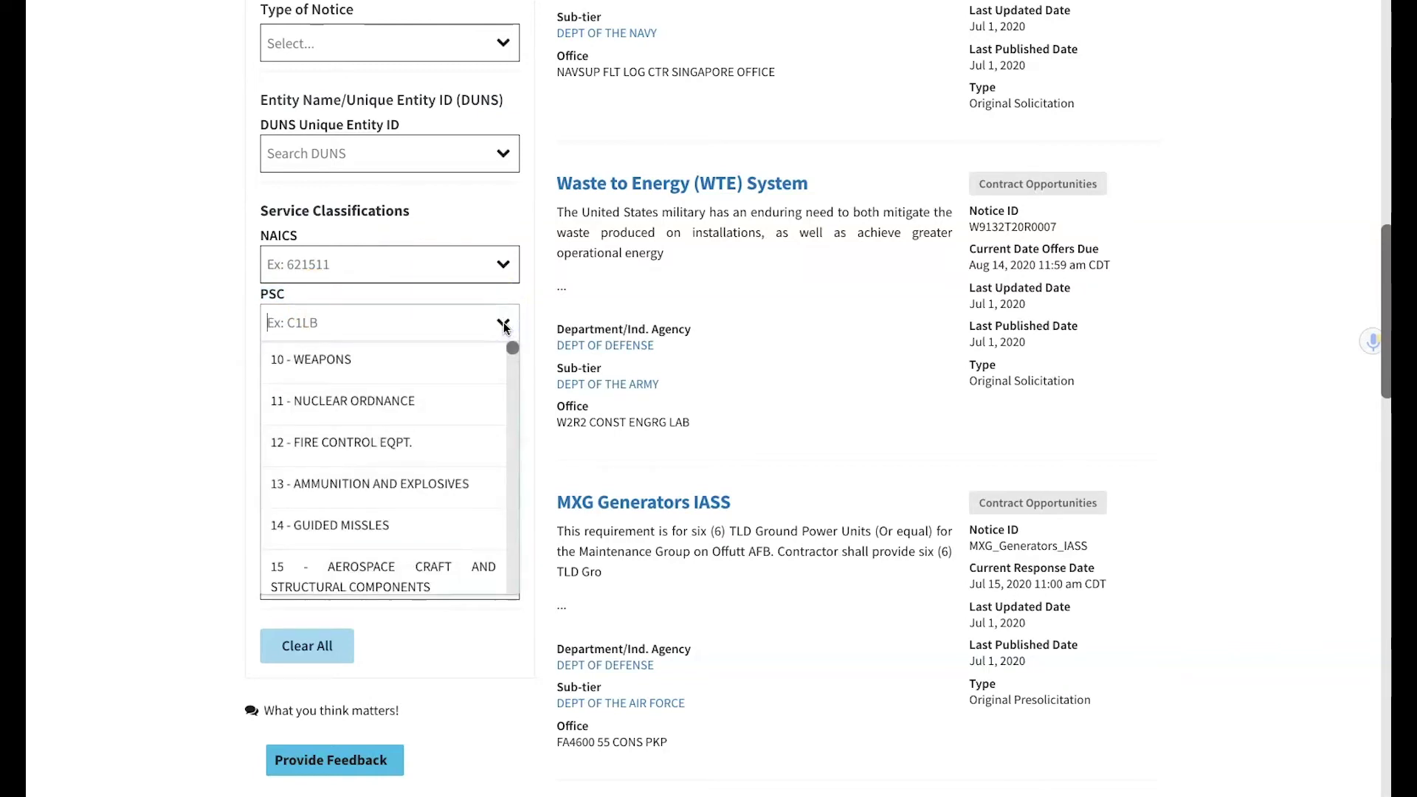
- Search PSC codes for 'JAN' and add S201 - HOUSEKEEPING- CUSTODIAL JANITORIAL as a filter
left_click(324, 320)
scroll(364, 487, "down", 1)
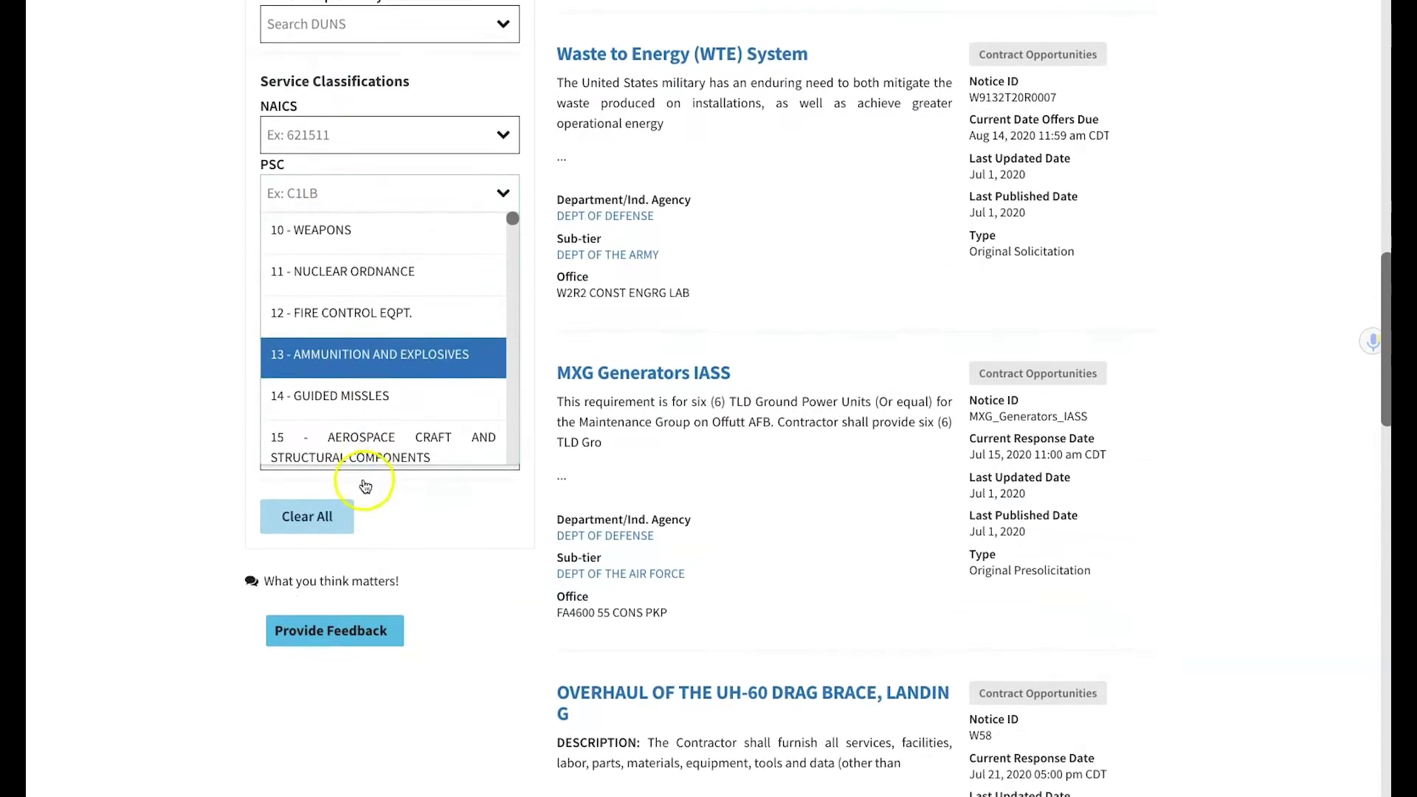
scroll(391, 384, "up", 1)
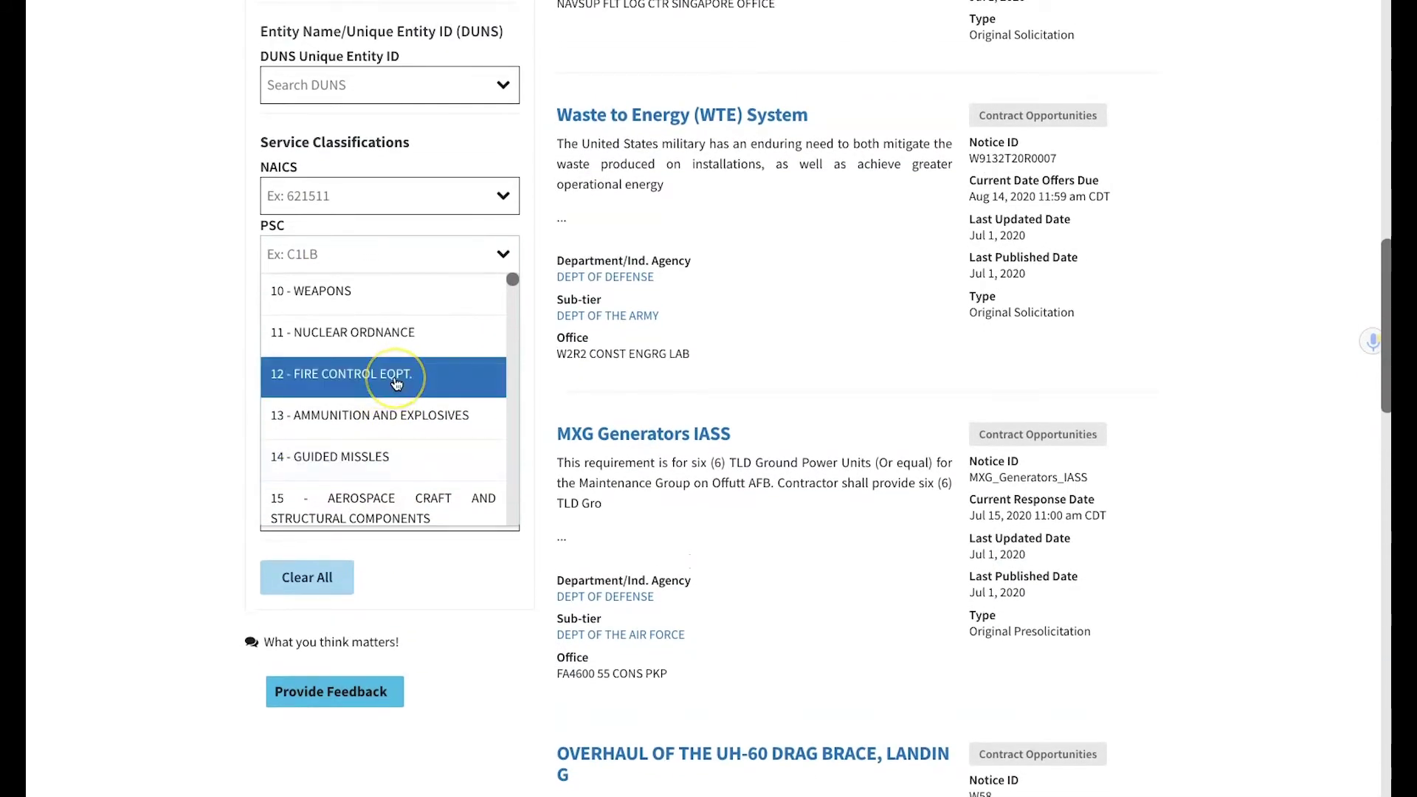
scroll(397, 381, "up", 1)
mouse_move(512, 322)
left_mouse_down()
mouse_move(515, 576)
mouse_move(509, 300)
left_mouse_up()
left_click(332, 292)
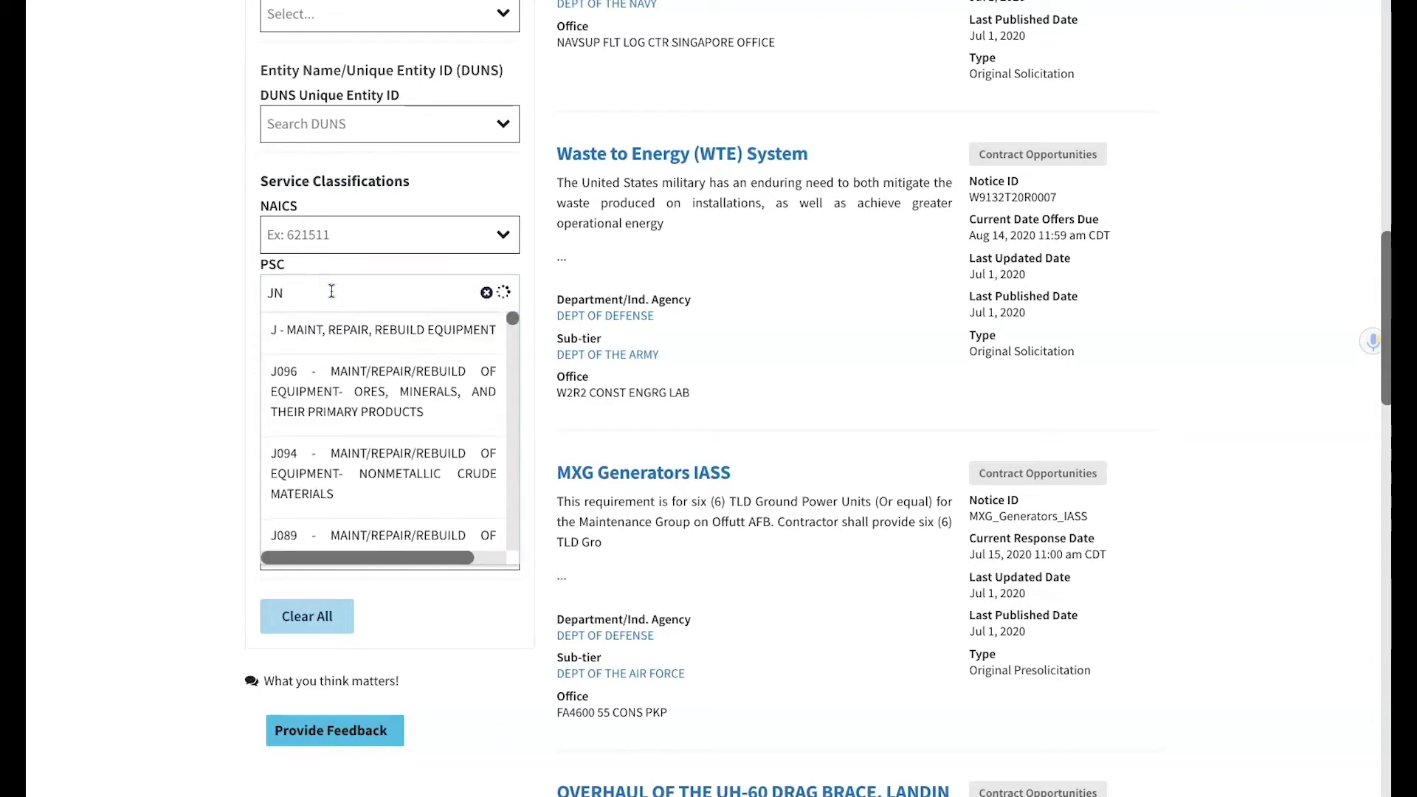
type("JAN")
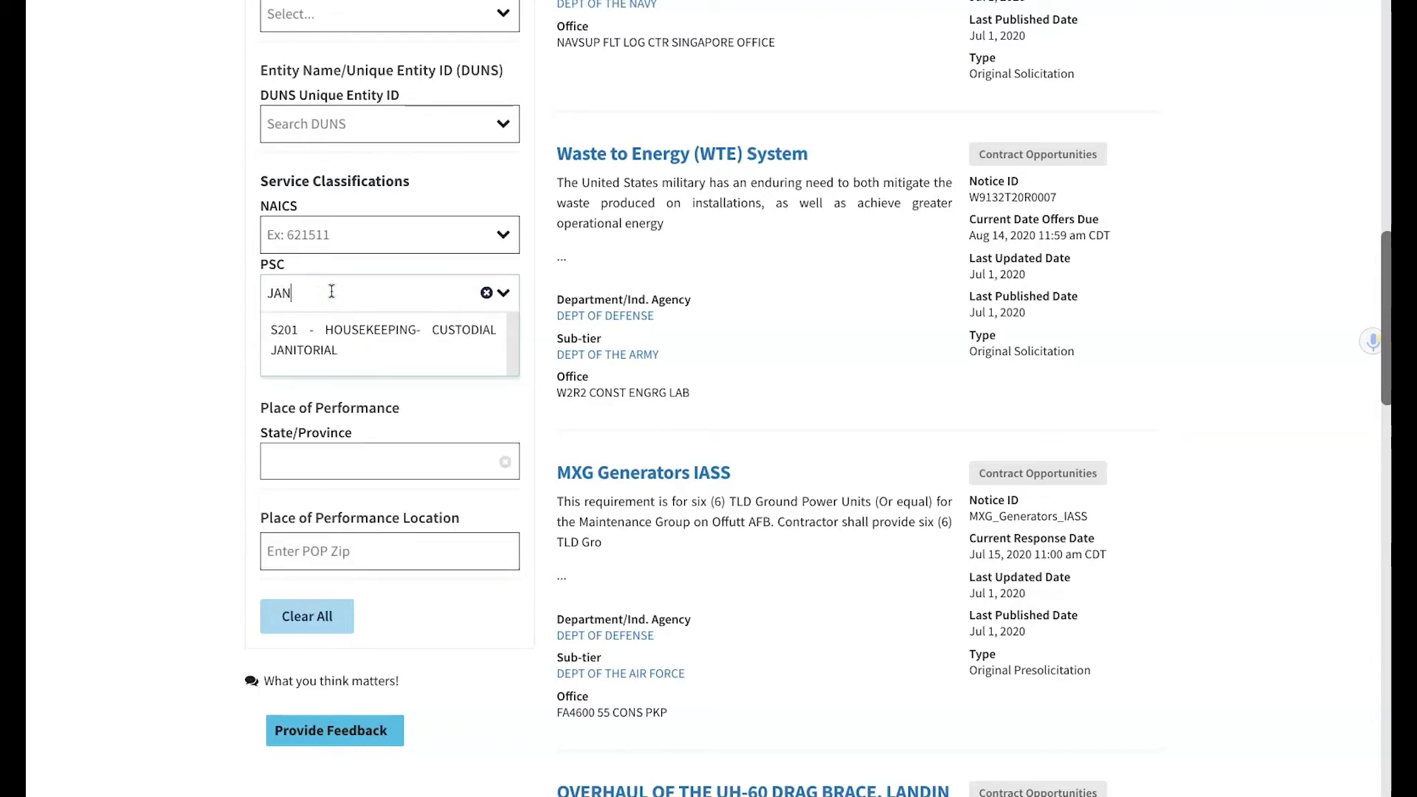
scroll(332, 293, "up", 1)
left_click(369, 332)
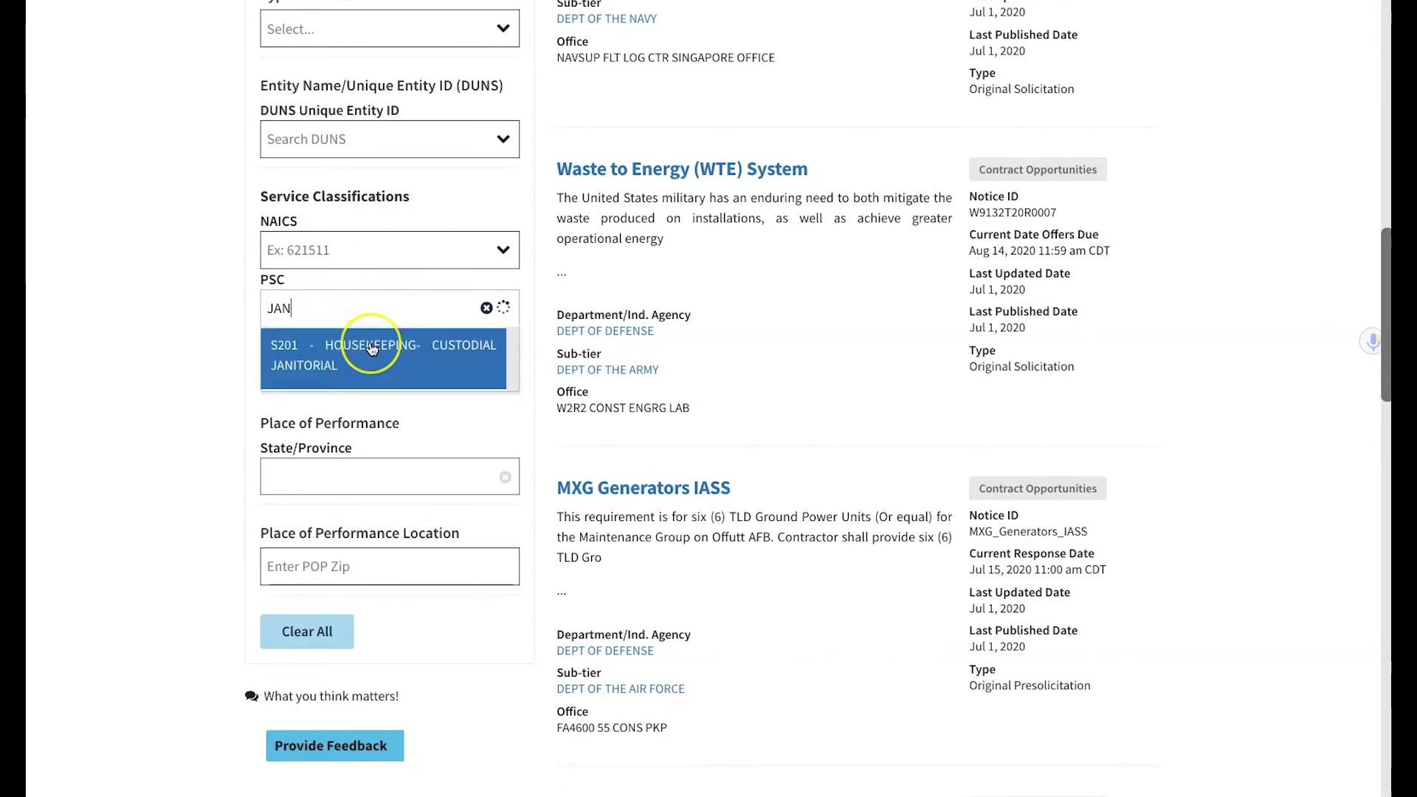
left_click(372, 348)
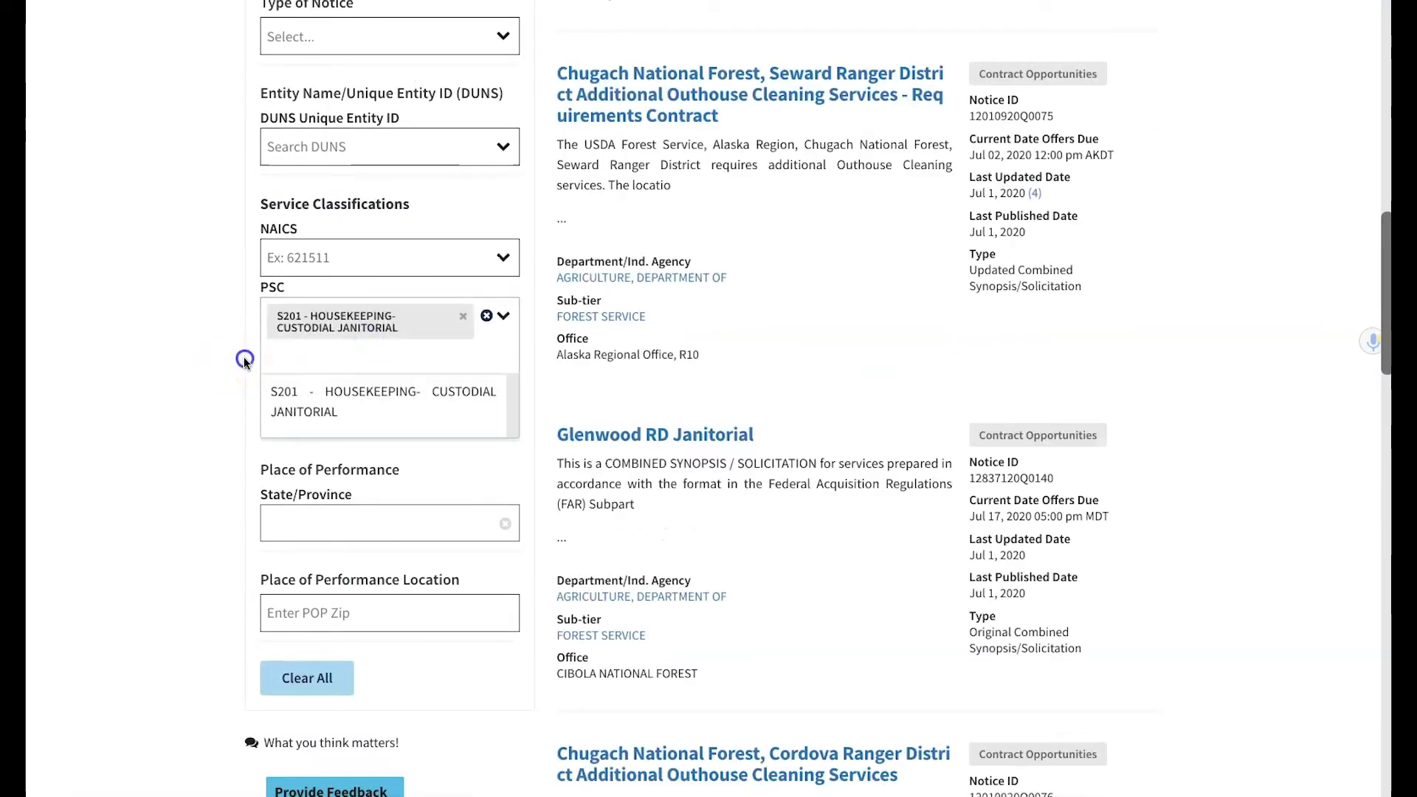
left_click(244, 356)
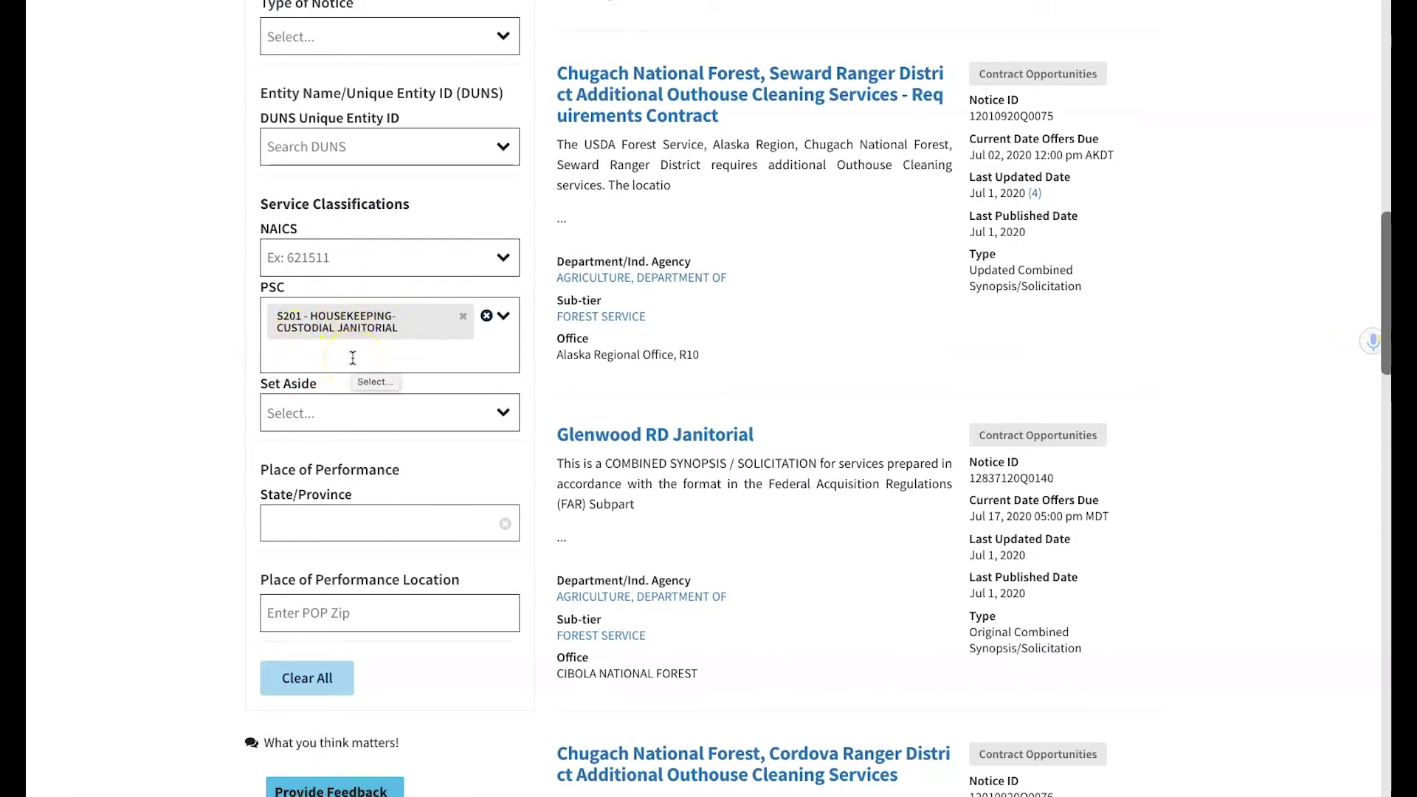
scroll(738, 355, "up", 1)
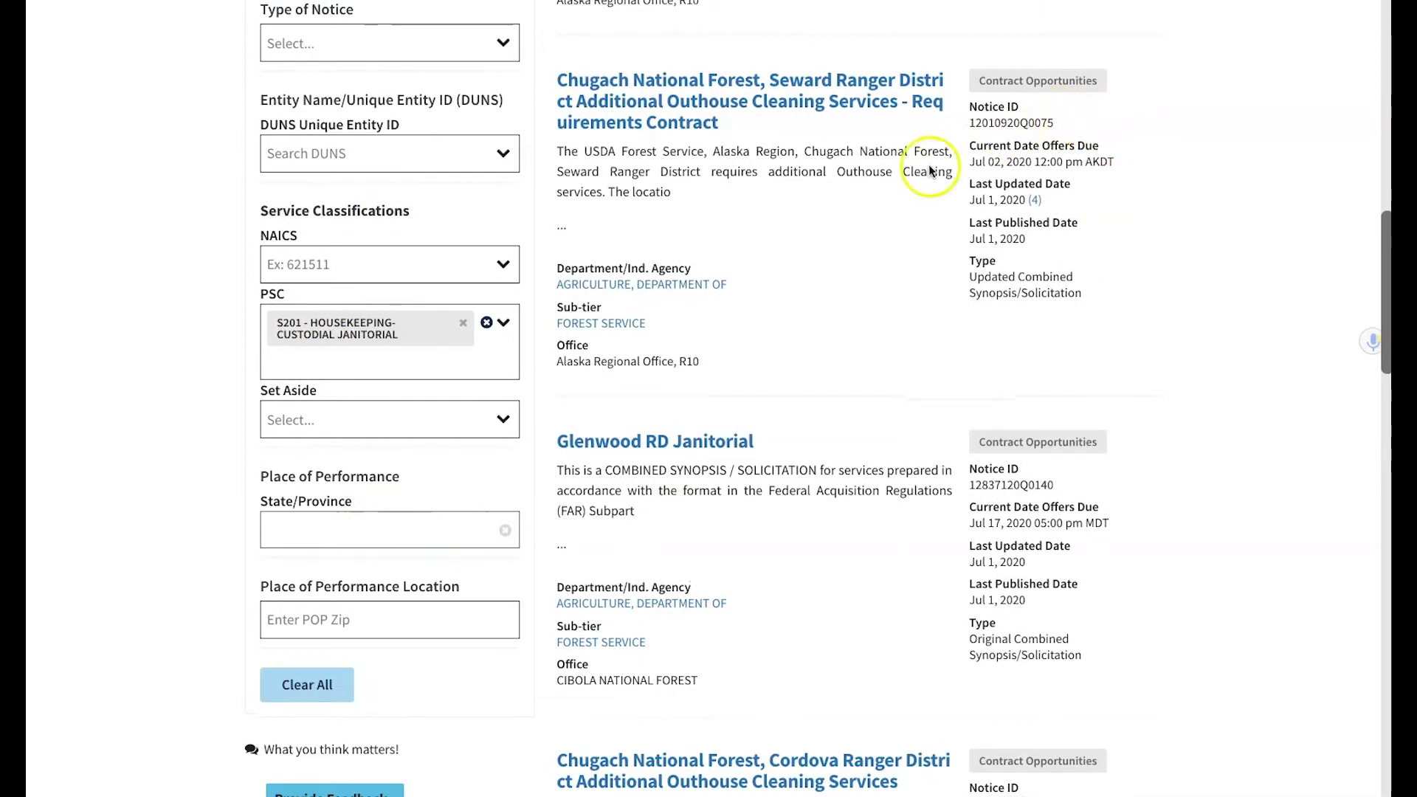
mouse_move(744, 266)
left_mouse_down()
mouse_move(716, 221)
mouse_move(759, 253)
left_mouse_up()
left_click(791, 332)
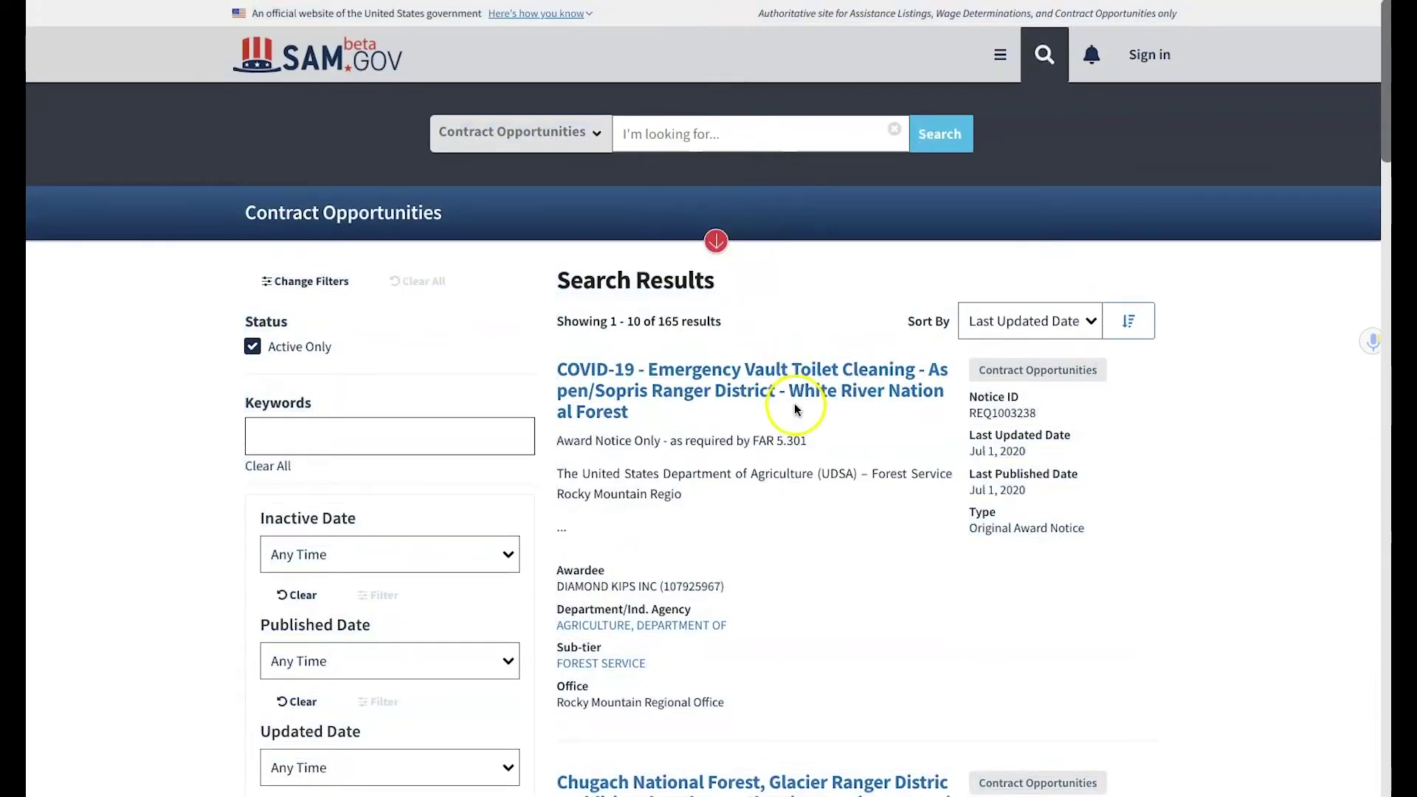
scroll(796, 408, "down", 9)
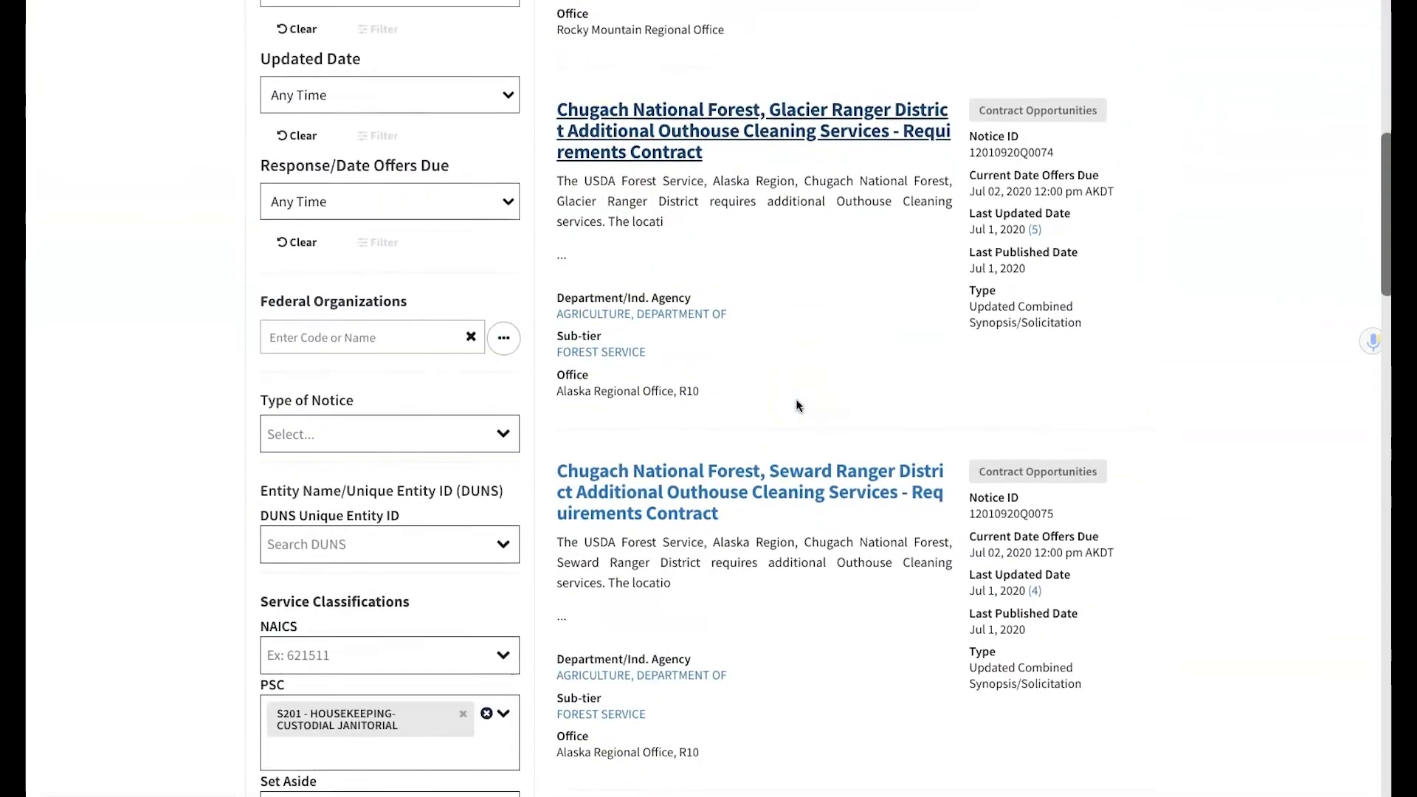
scroll(796, 406, "down", 3)
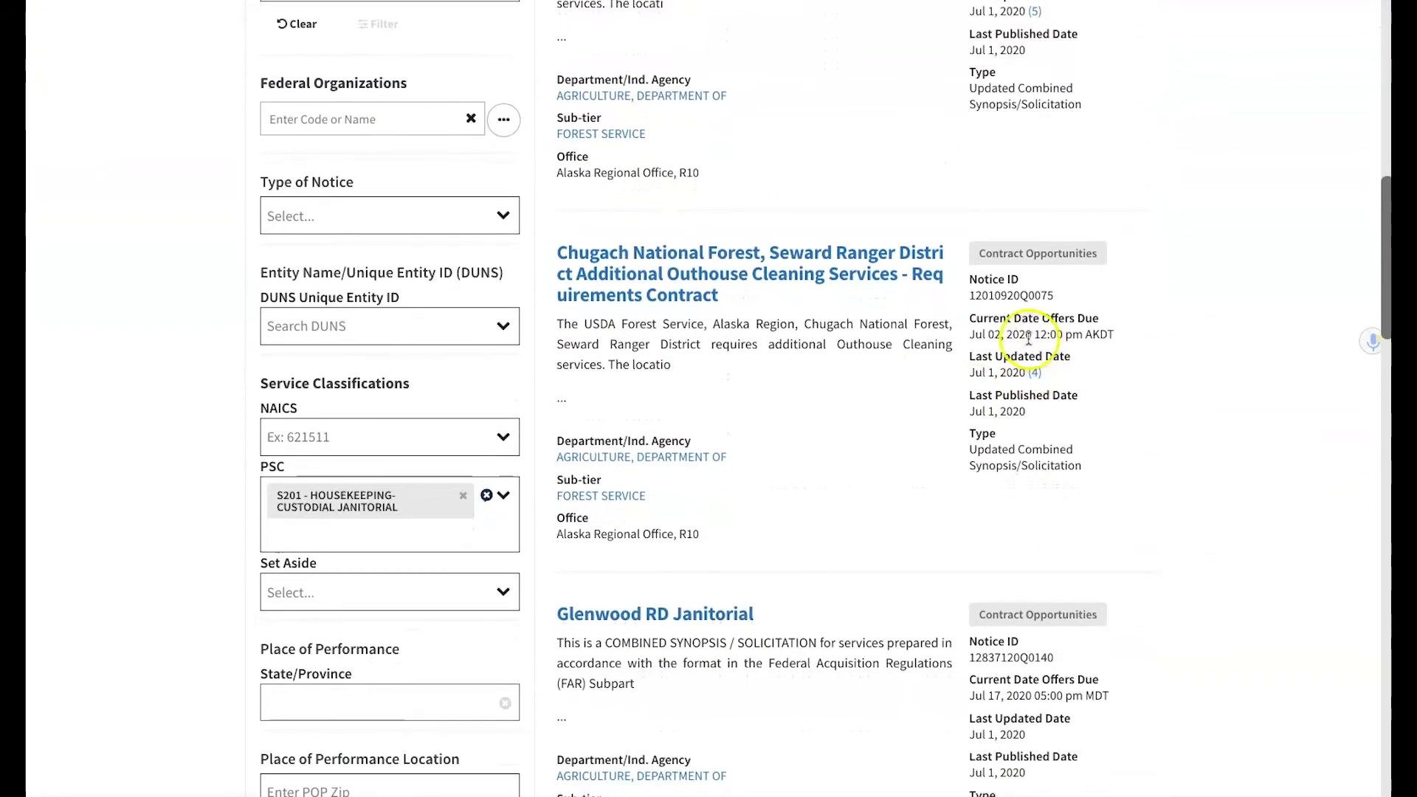
left_click(1034, 336)
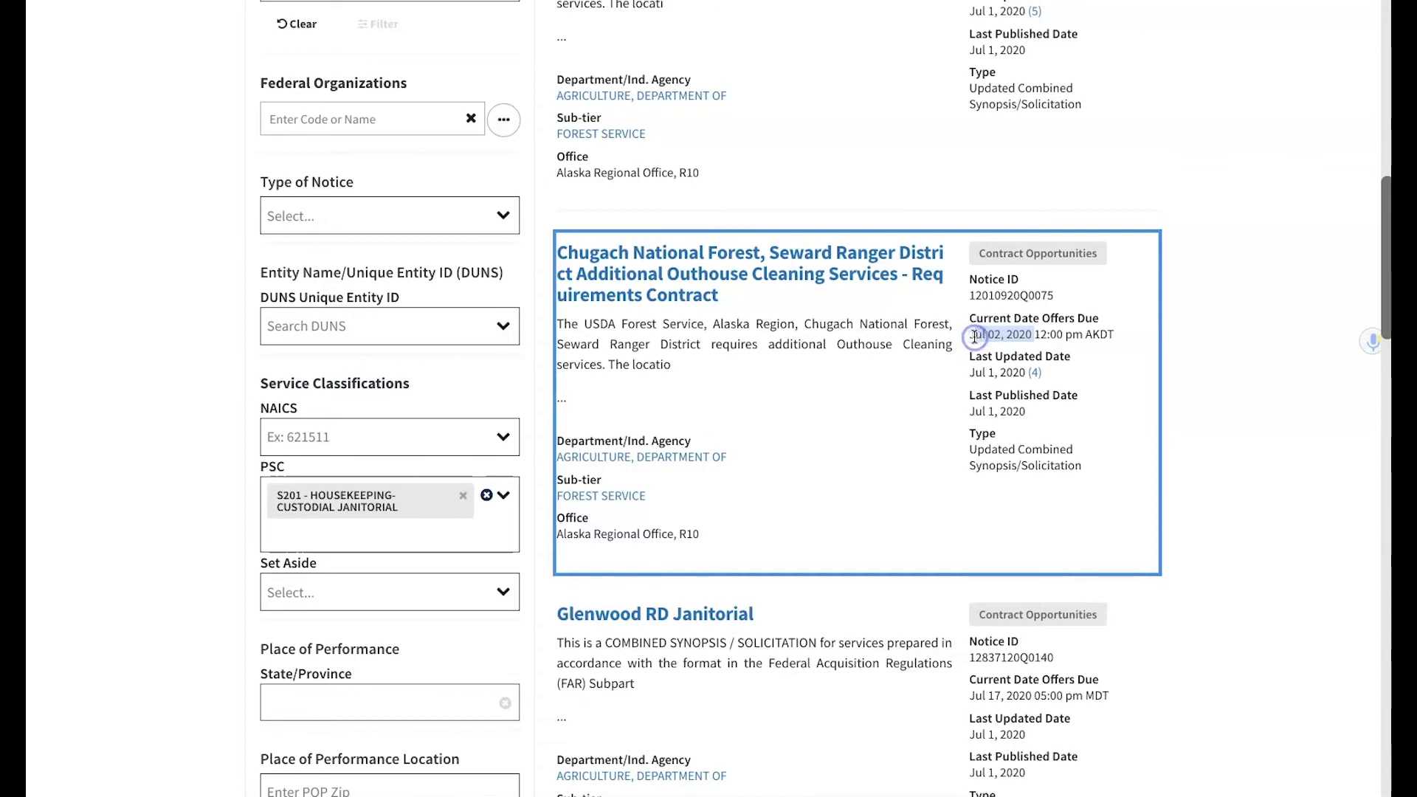
scroll(979, 336, "up", 8)
scroll(974, 337, "up", 3)
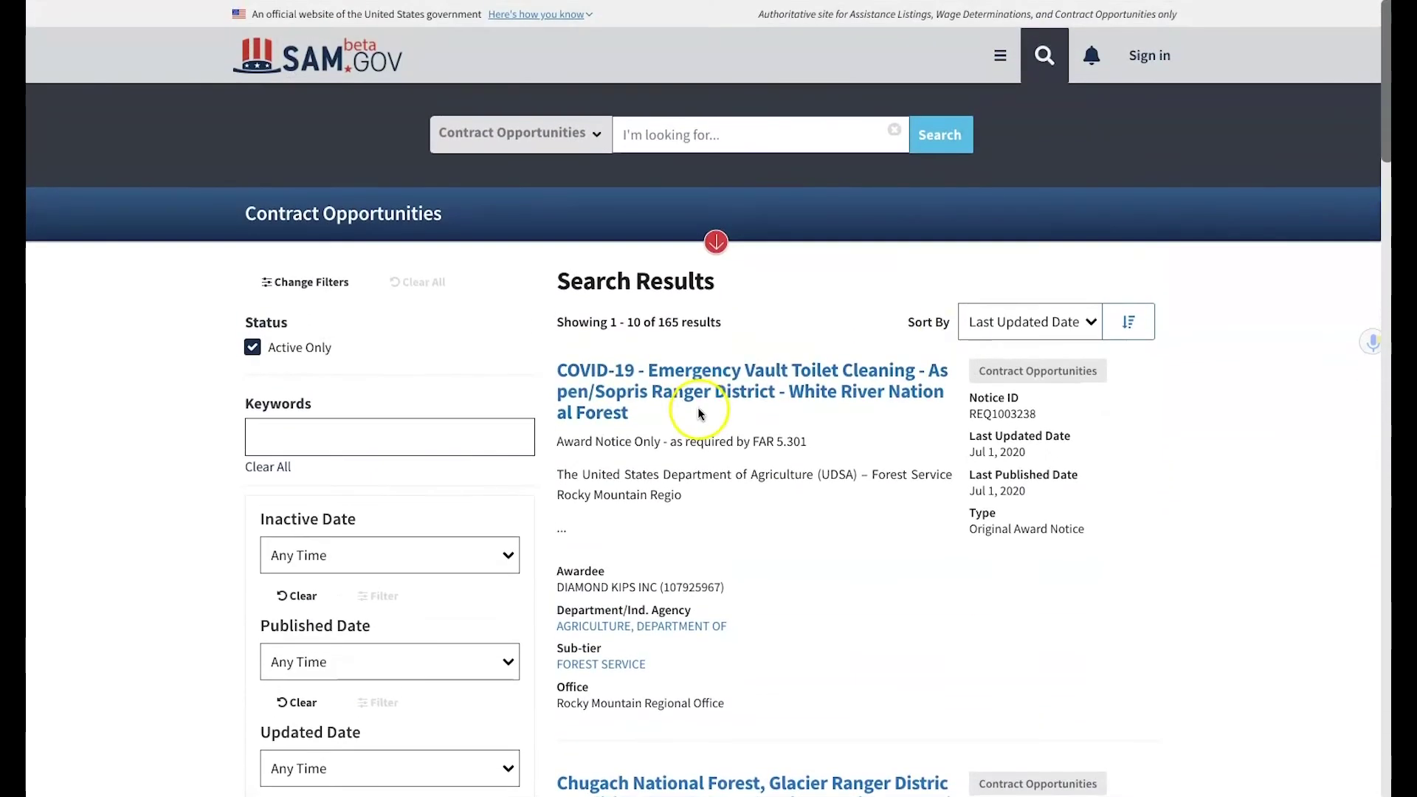
scroll(705, 410, "down", 11)
left_click(617, 497)
left_click(641, 132)
scroll(689, 142, "up", 4)
scroll(687, 150, "down", 7)
scroll(686, 150, "down", 1)
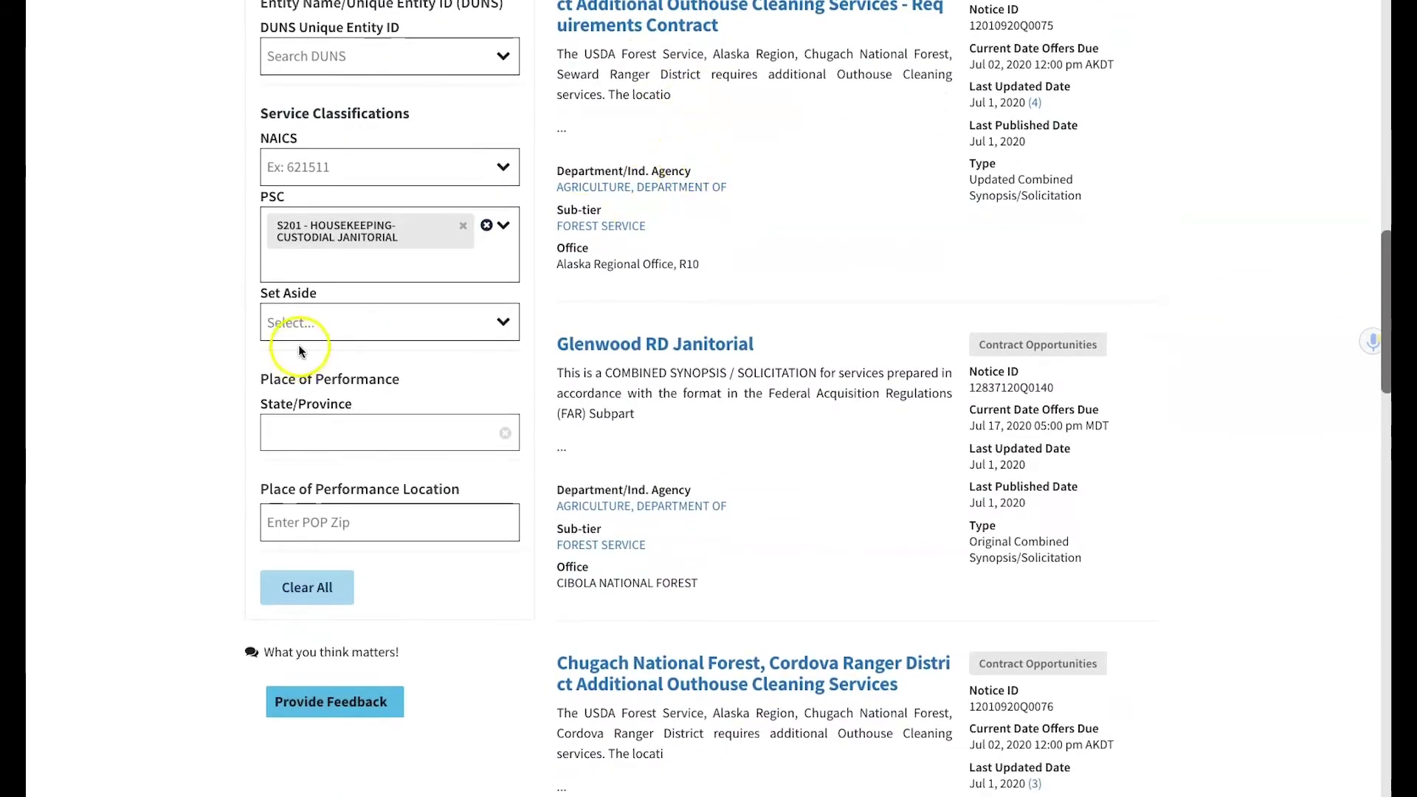
- Filter place of performance to DC - District of Columbia and highlight the Jan 16, 2020 offers-due date
left_click(341, 435)
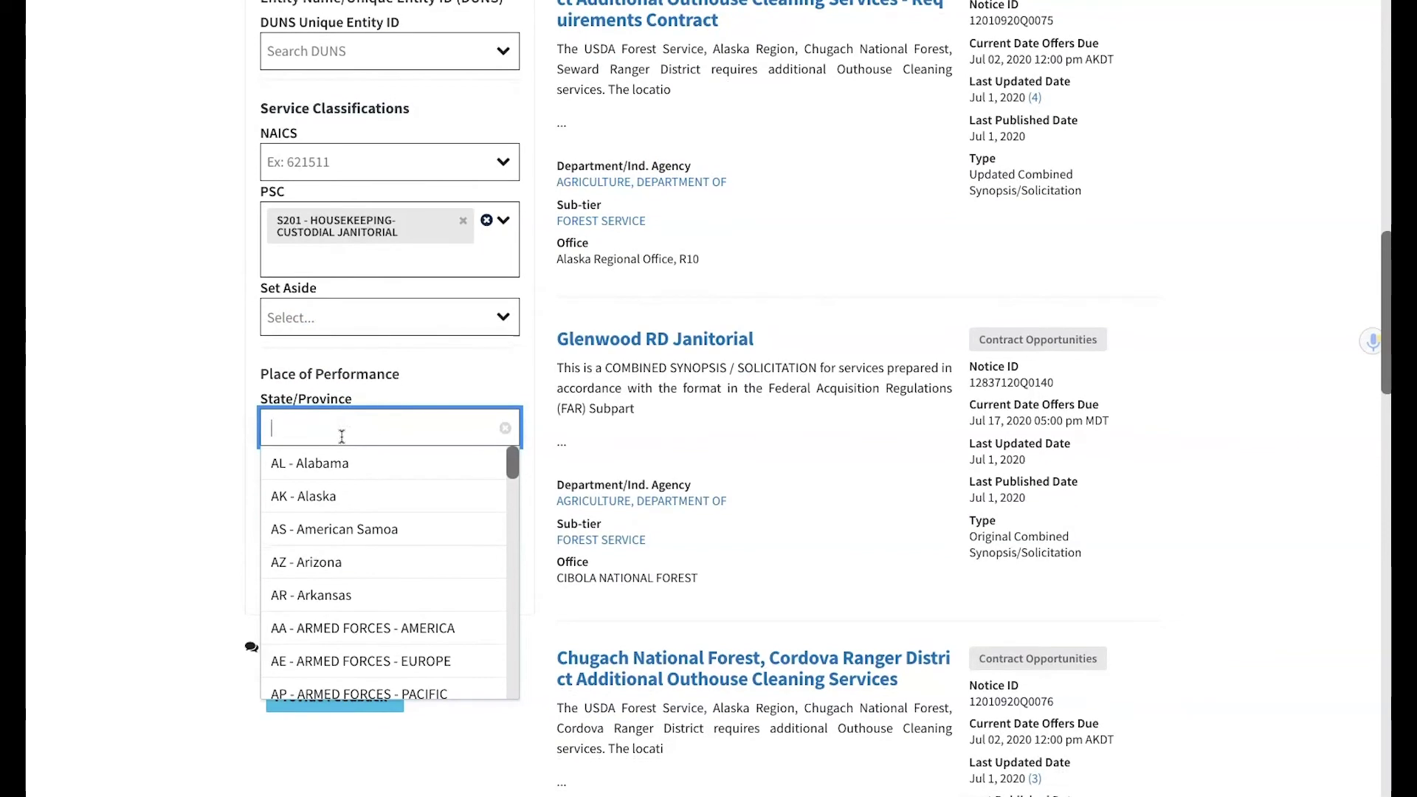
scroll(339, 492, "down", 4)
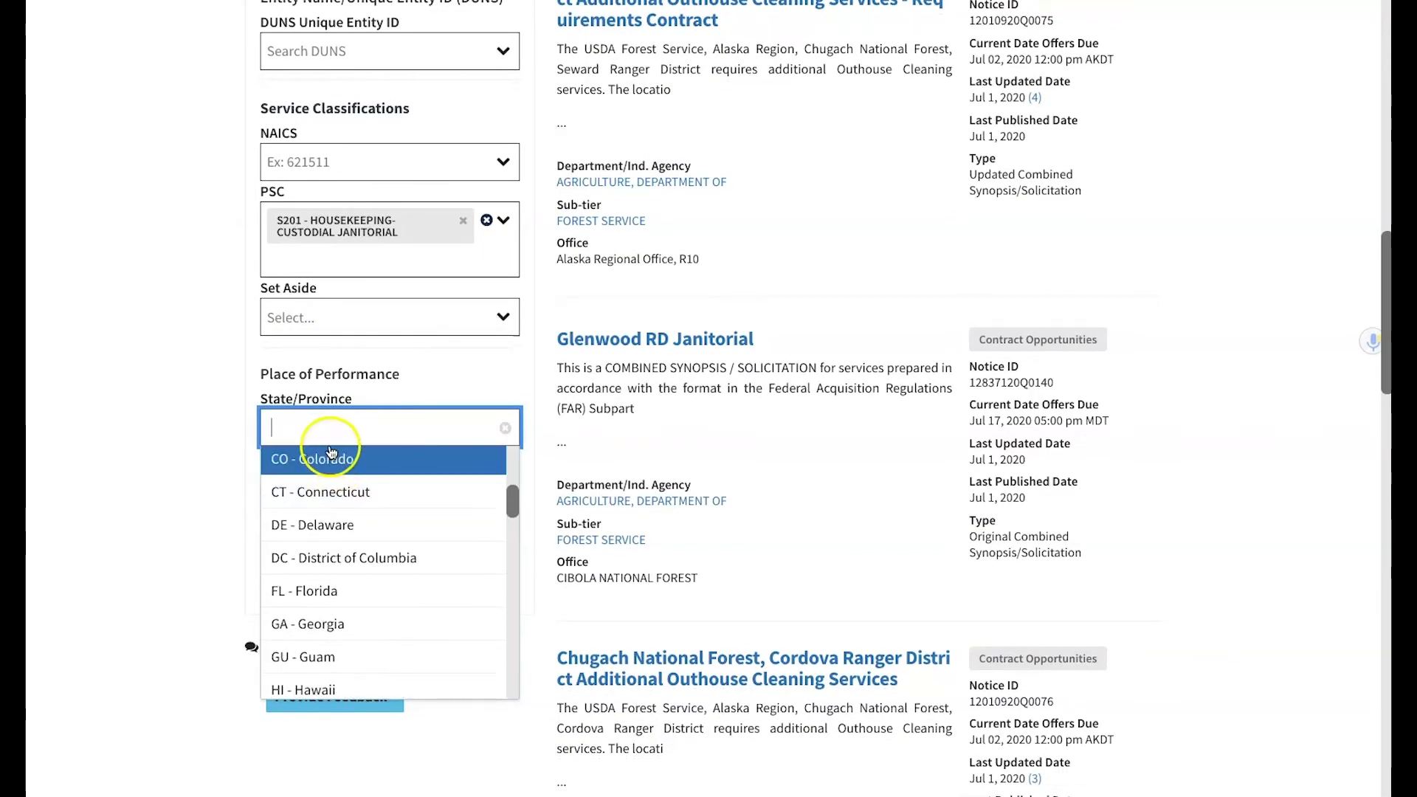
left_click(345, 558)
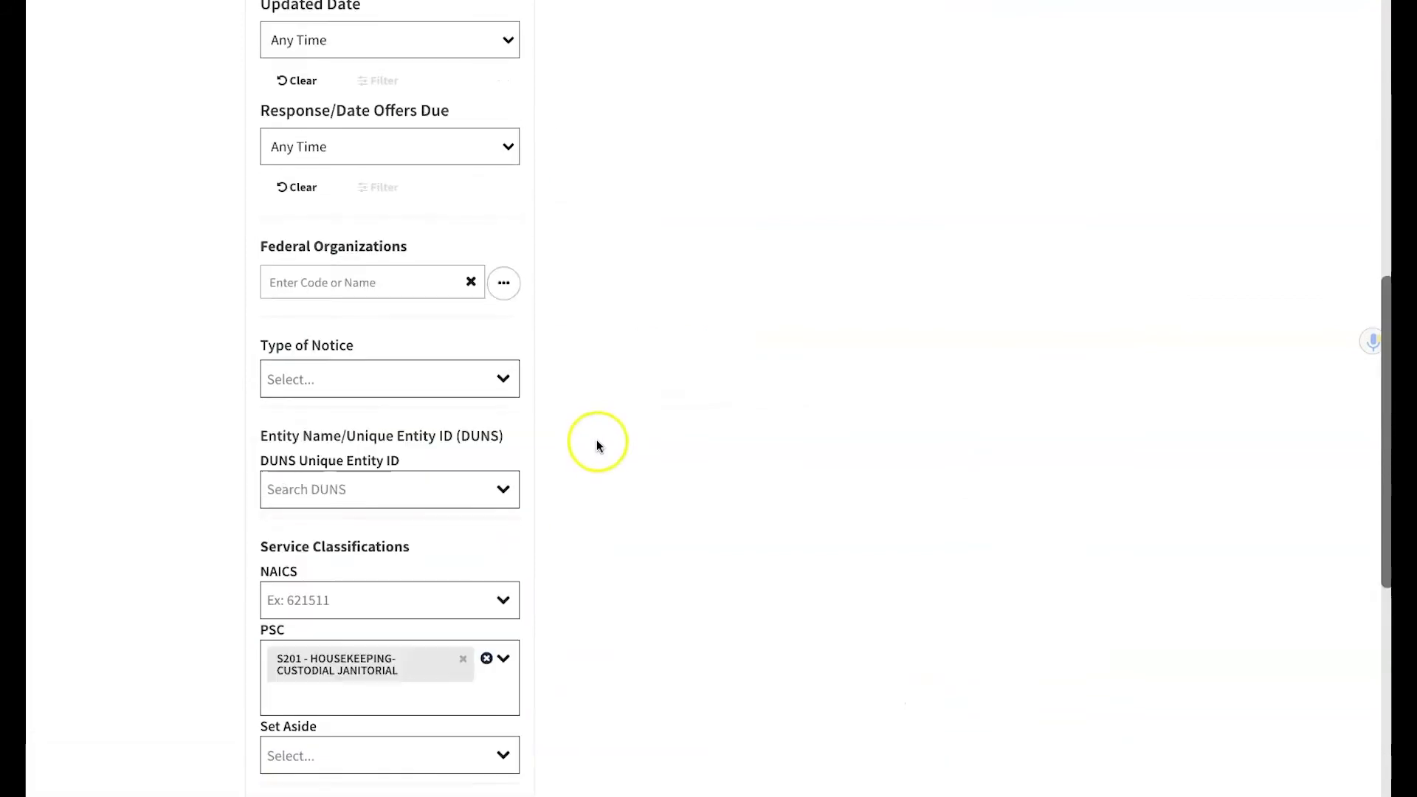
scroll(598, 445, "up", 1)
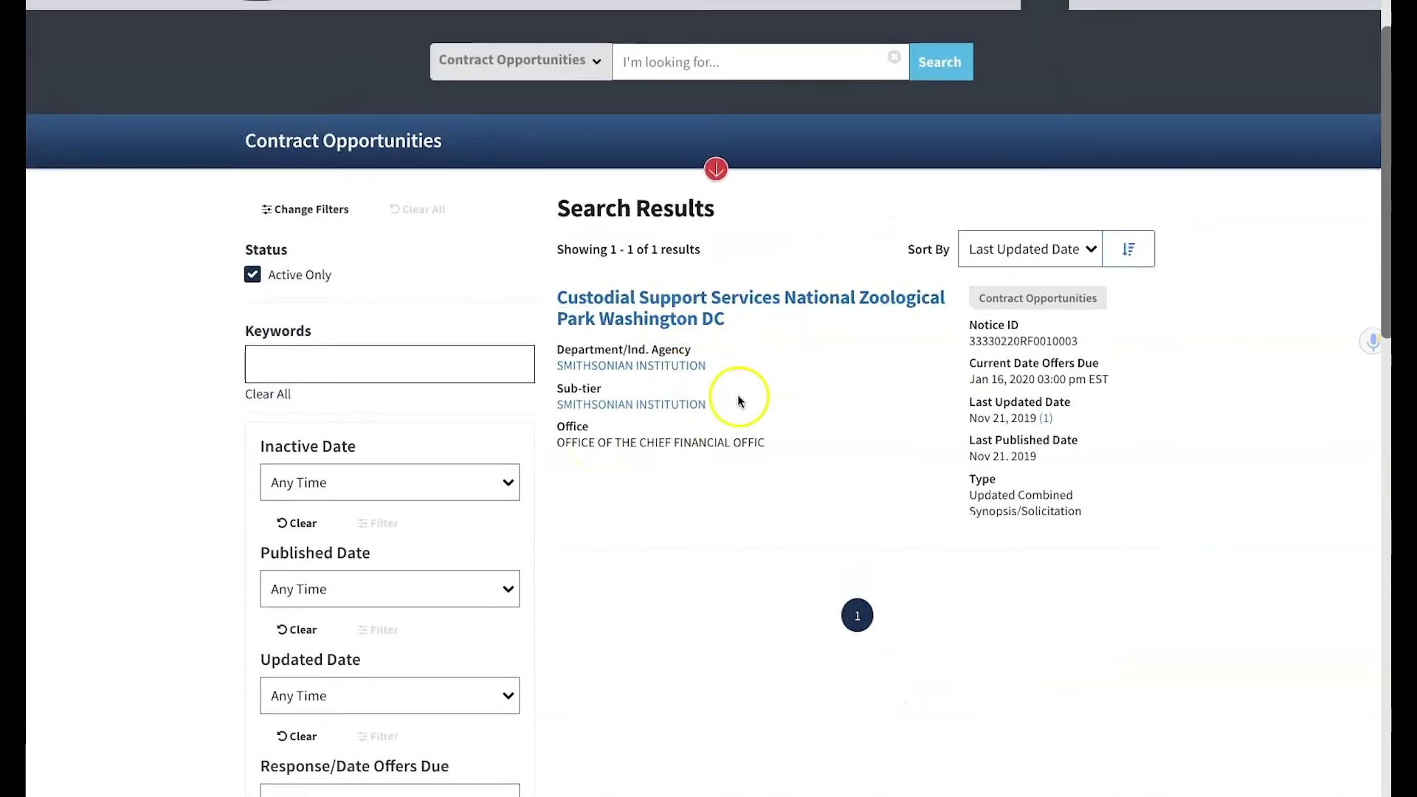
double_click(1020, 379)
left_click_drag(1005, 379, 965, 382)
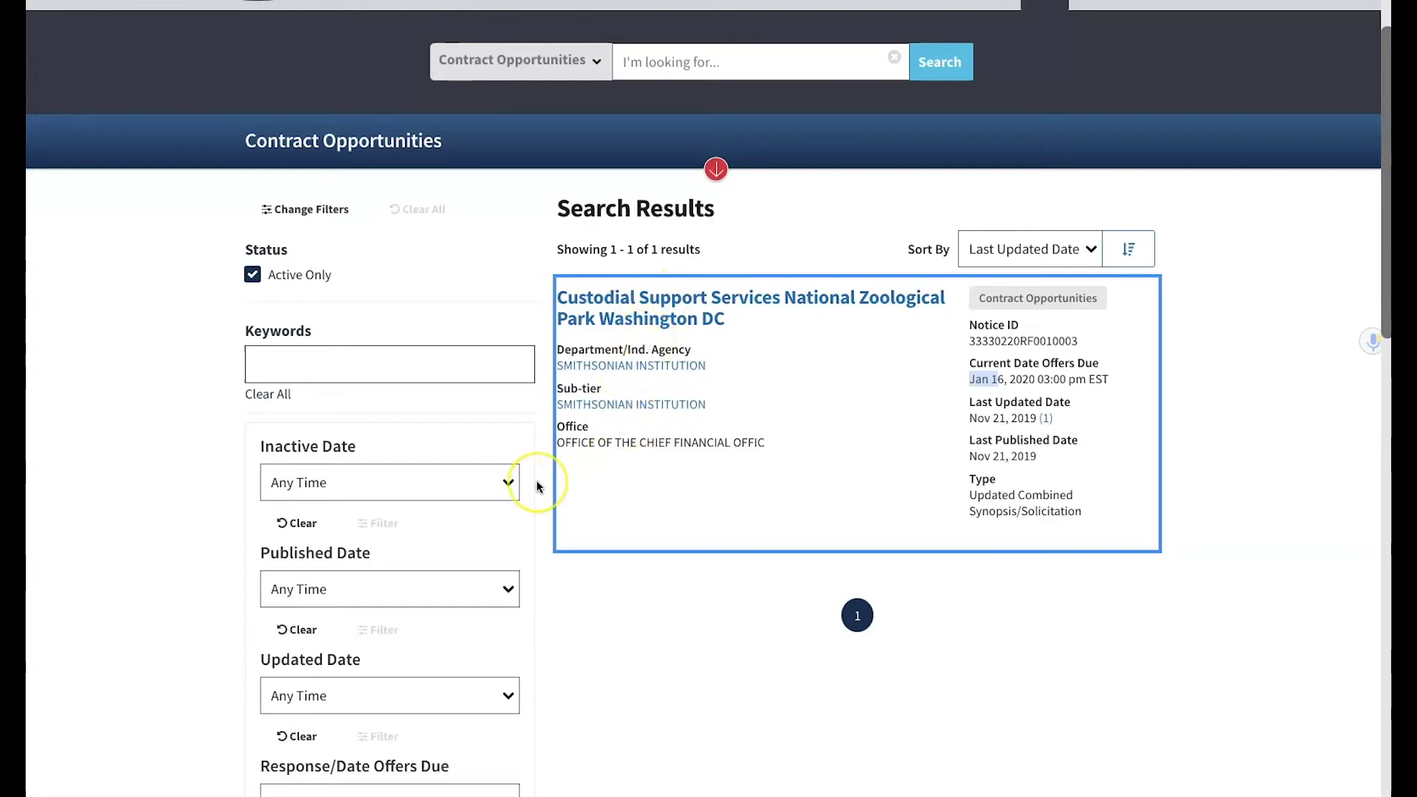
- Remove S201 and add 7910 - FLOOR POLISHERS AND VACUUM CLEANING EQUIPMENT to the PSC filter
scroll(536, 482, "down", 10)
scroll(536, 479, "down", 2)
left_click(488, 416)
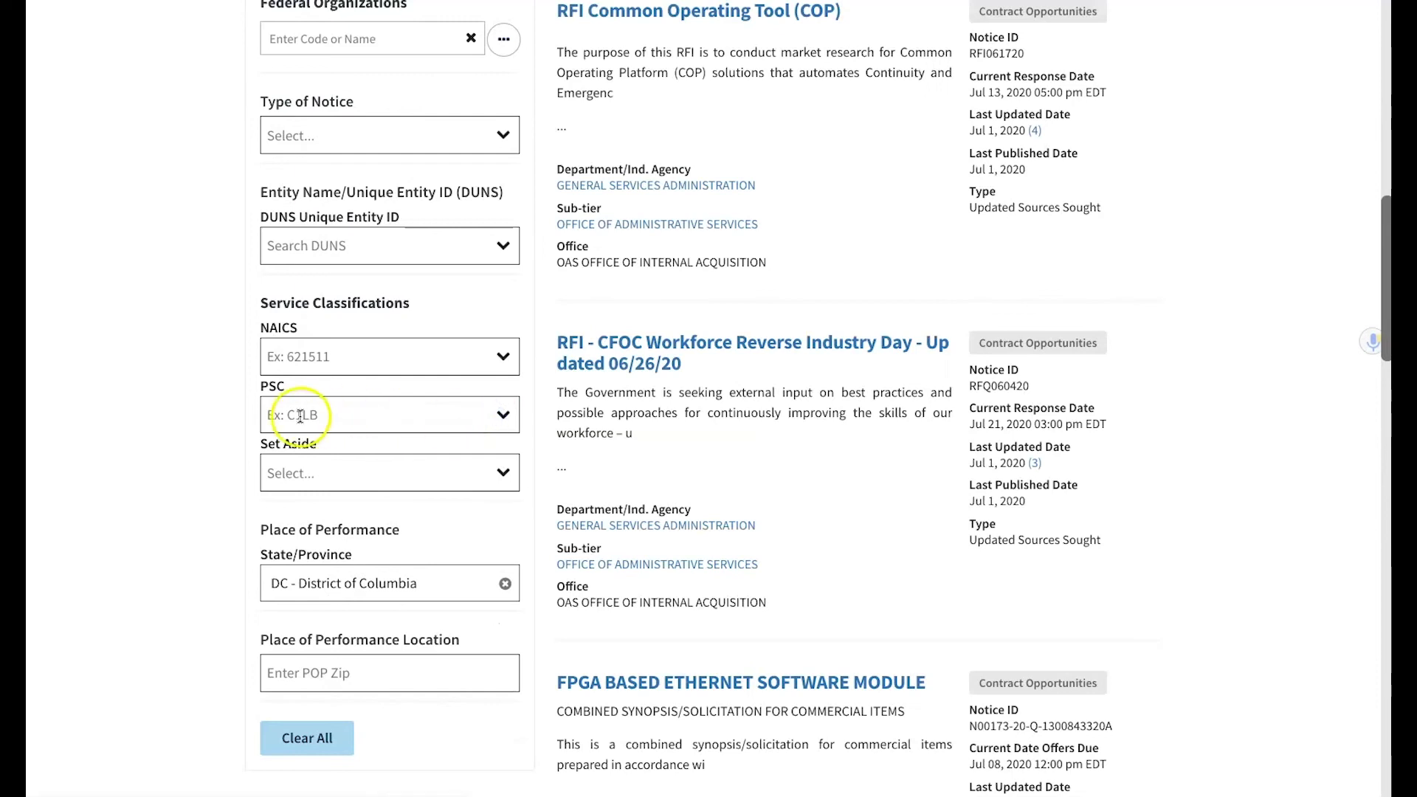
left_click(301, 415)
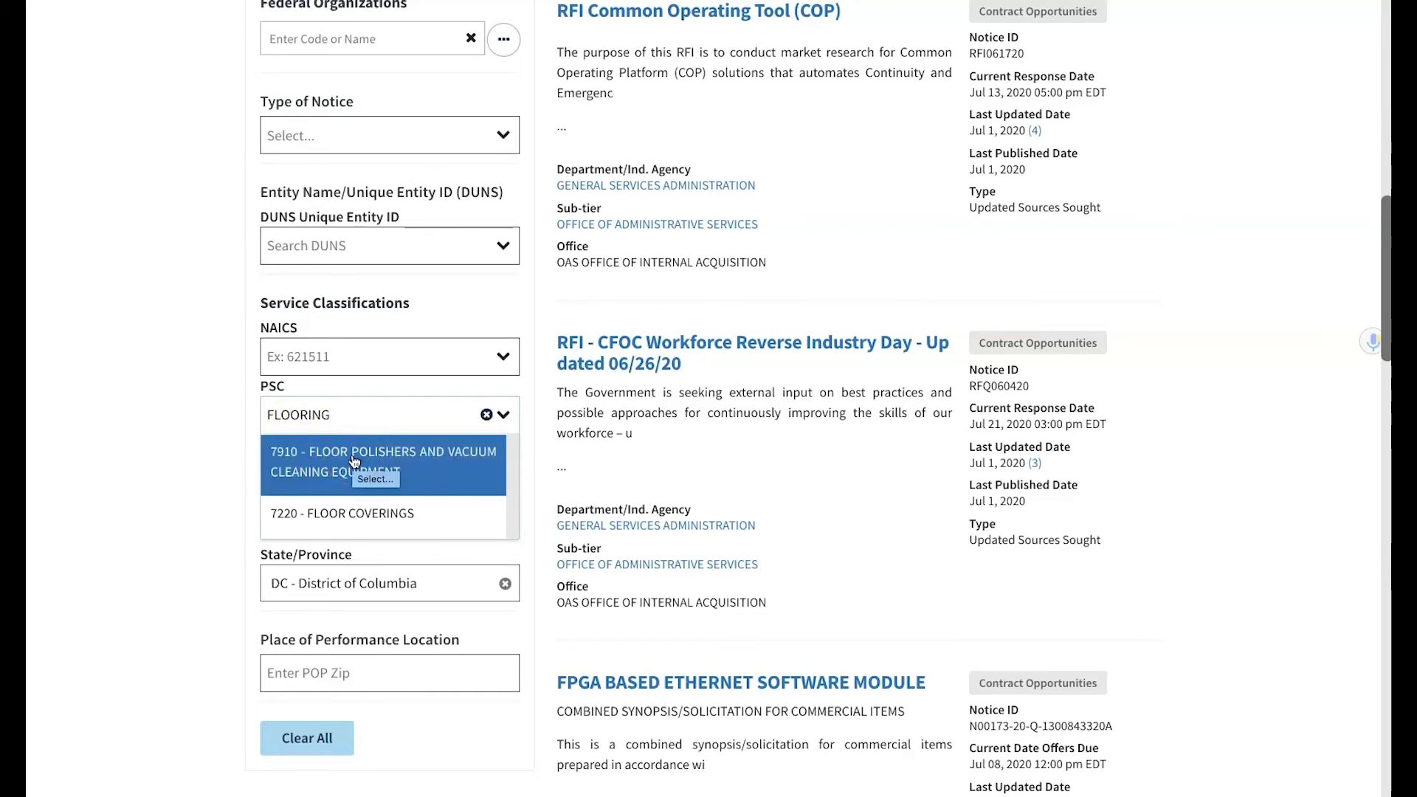
left_click(354, 461)
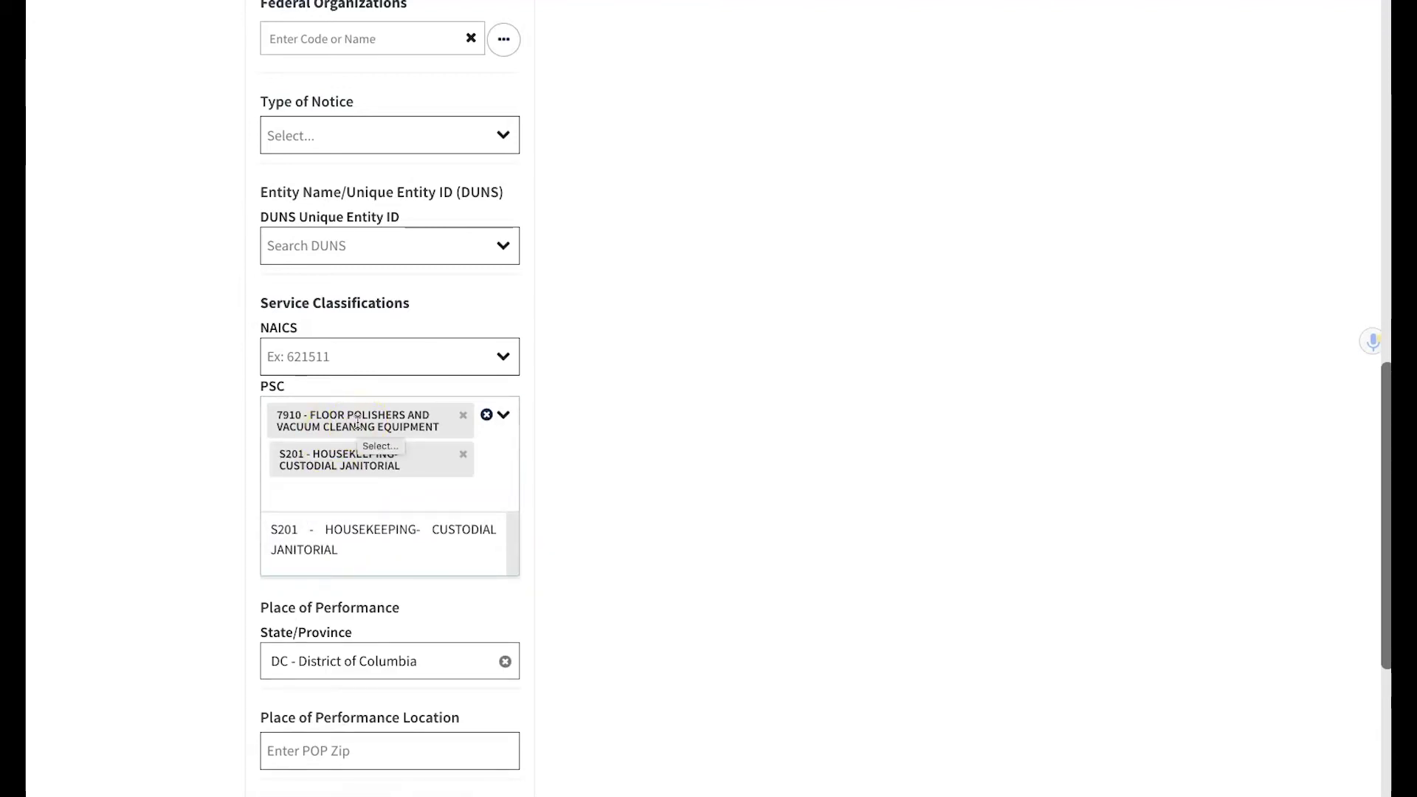
left_click(332, 495)
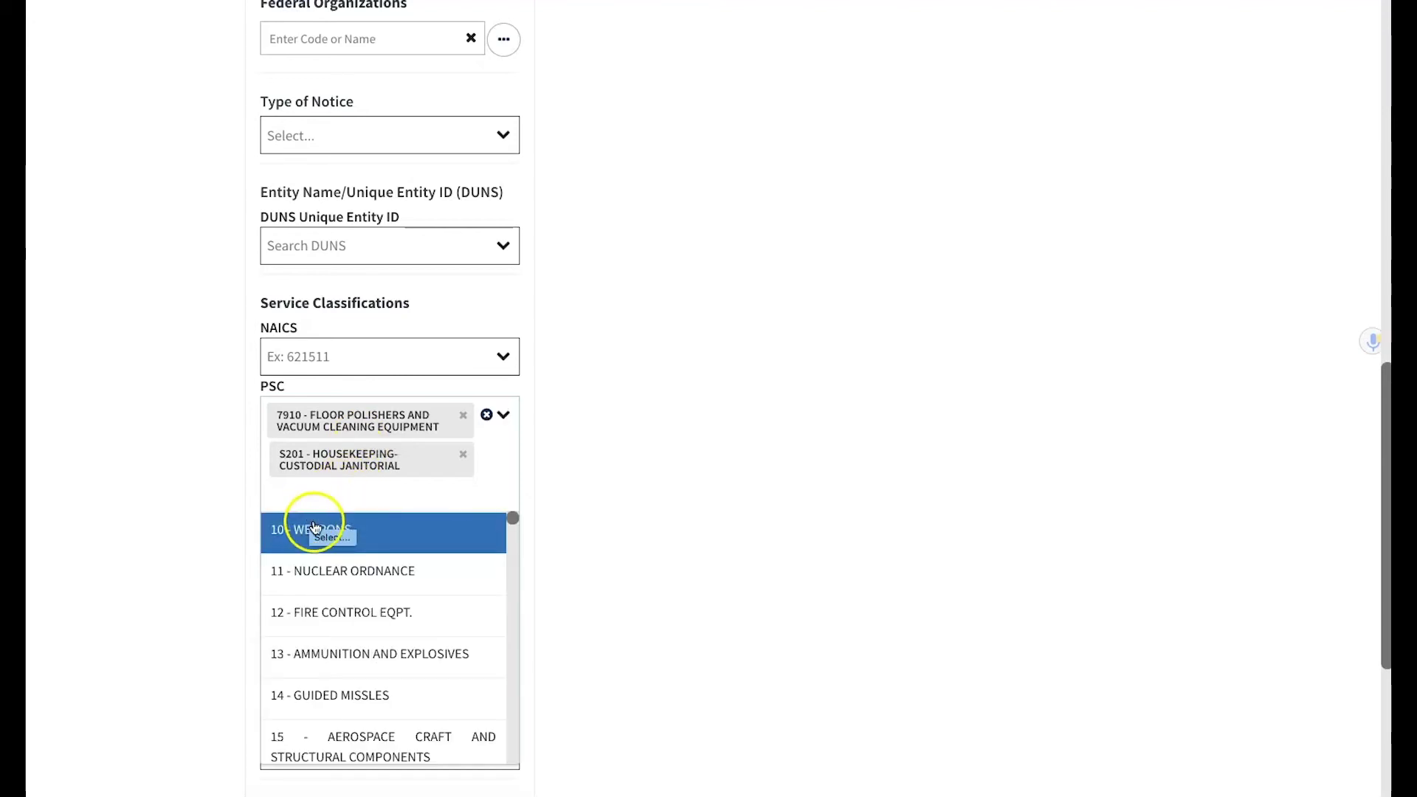
left_click(311, 494)
type("WASTE")
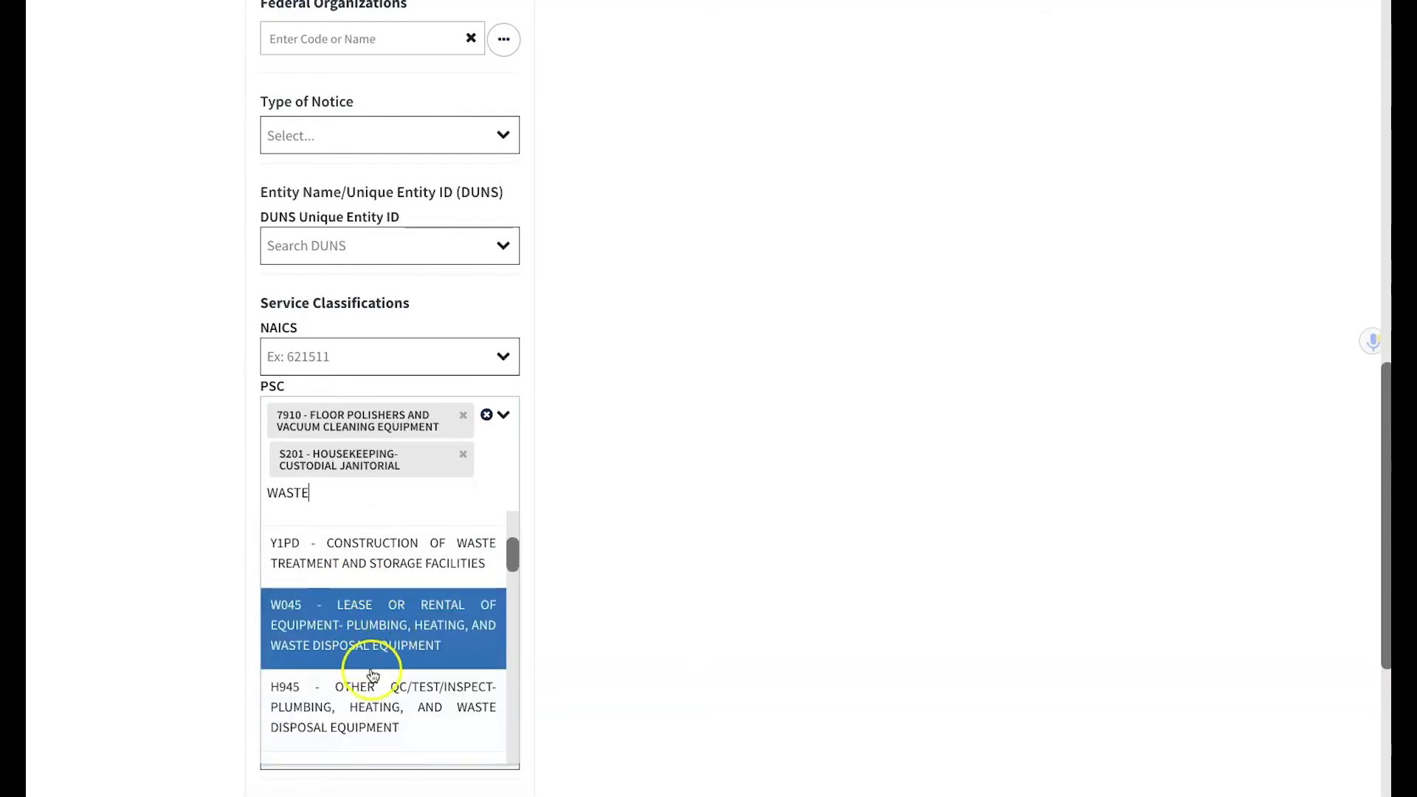
scroll(347, 697, "down", 5)
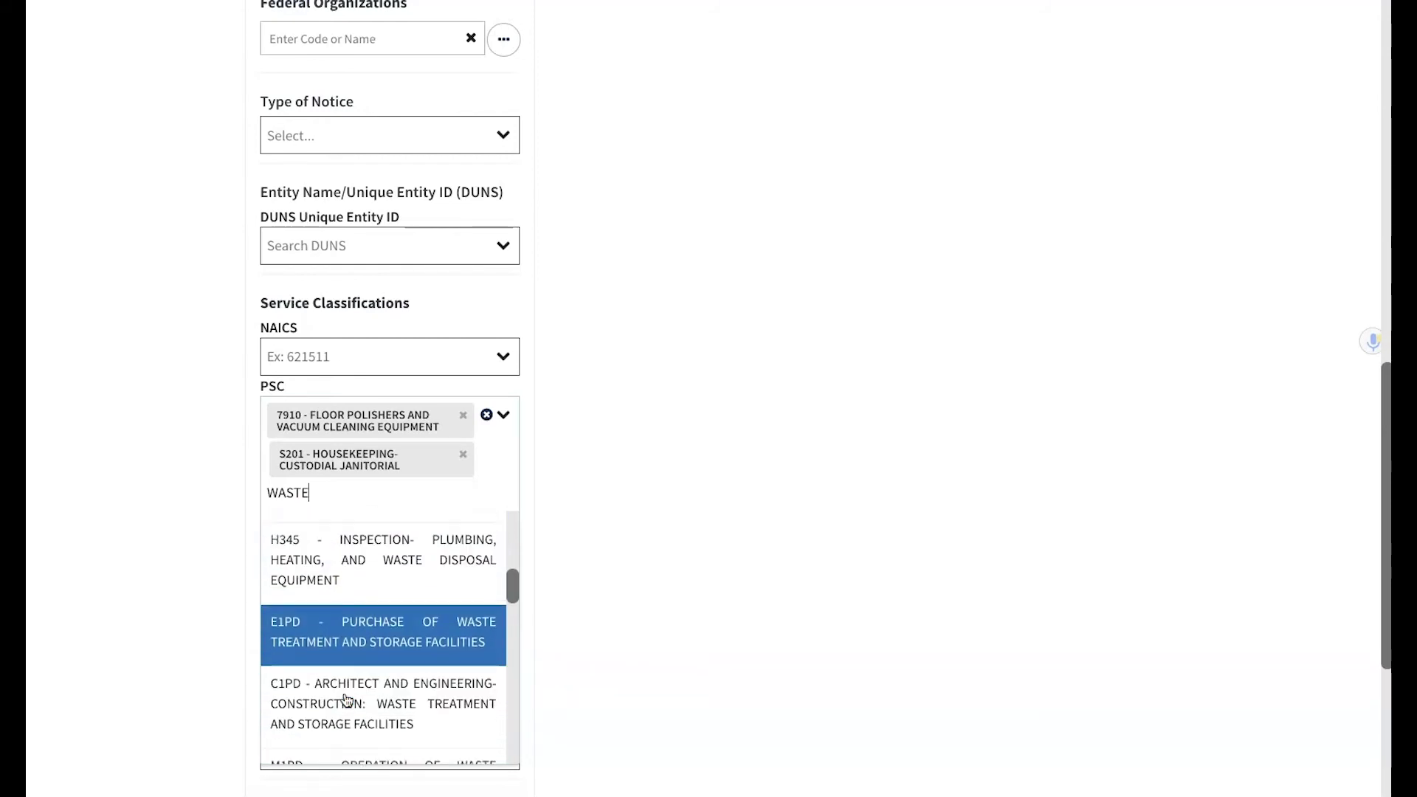
scroll(347, 700, "down", 4)
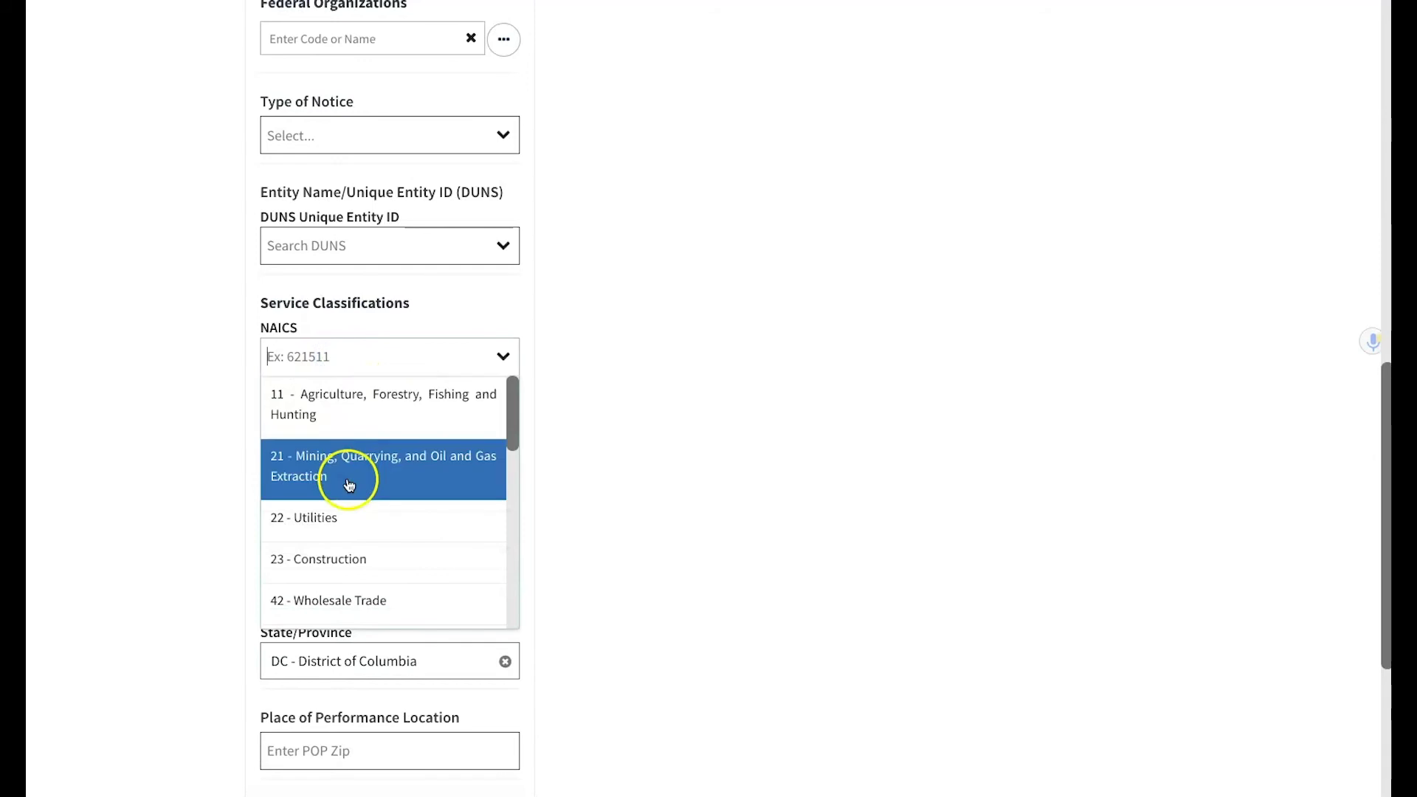
left_click(255, 452)
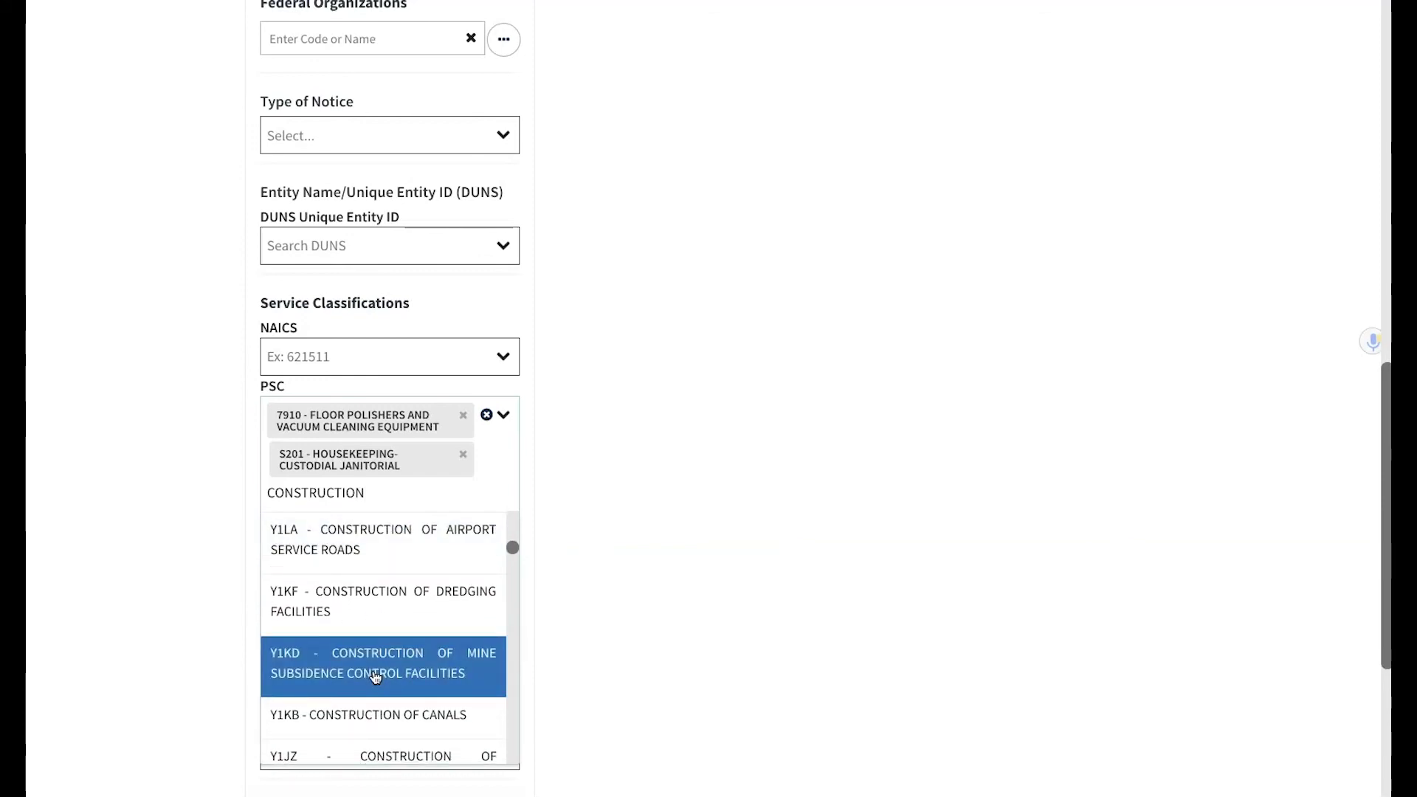
left_click(259, 583)
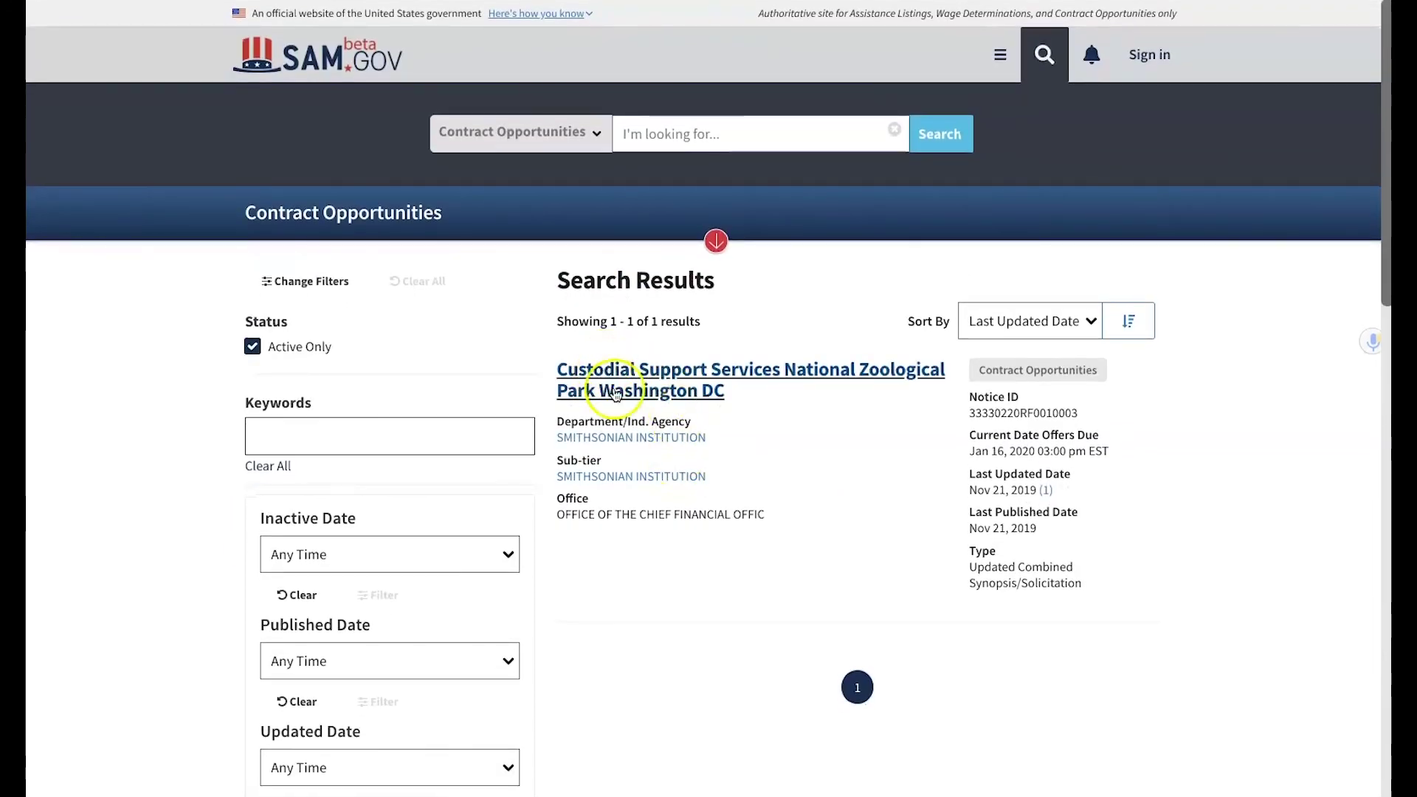
- Clear the District of Columbia state filter and review the 170 refreshed results
scroll(662, 475, "down", 10)
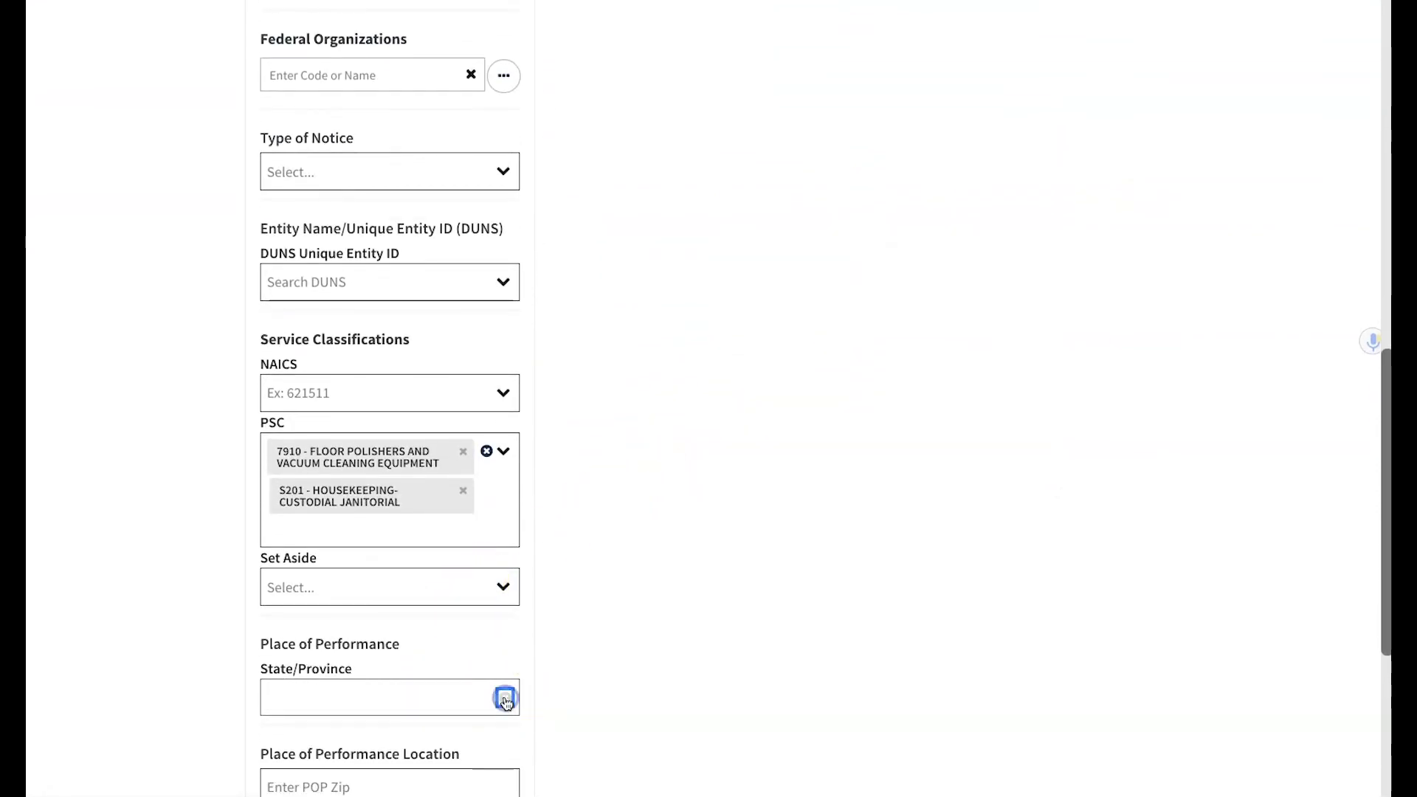
left_click(506, 699)
scroll(724, 584, "up", 9)
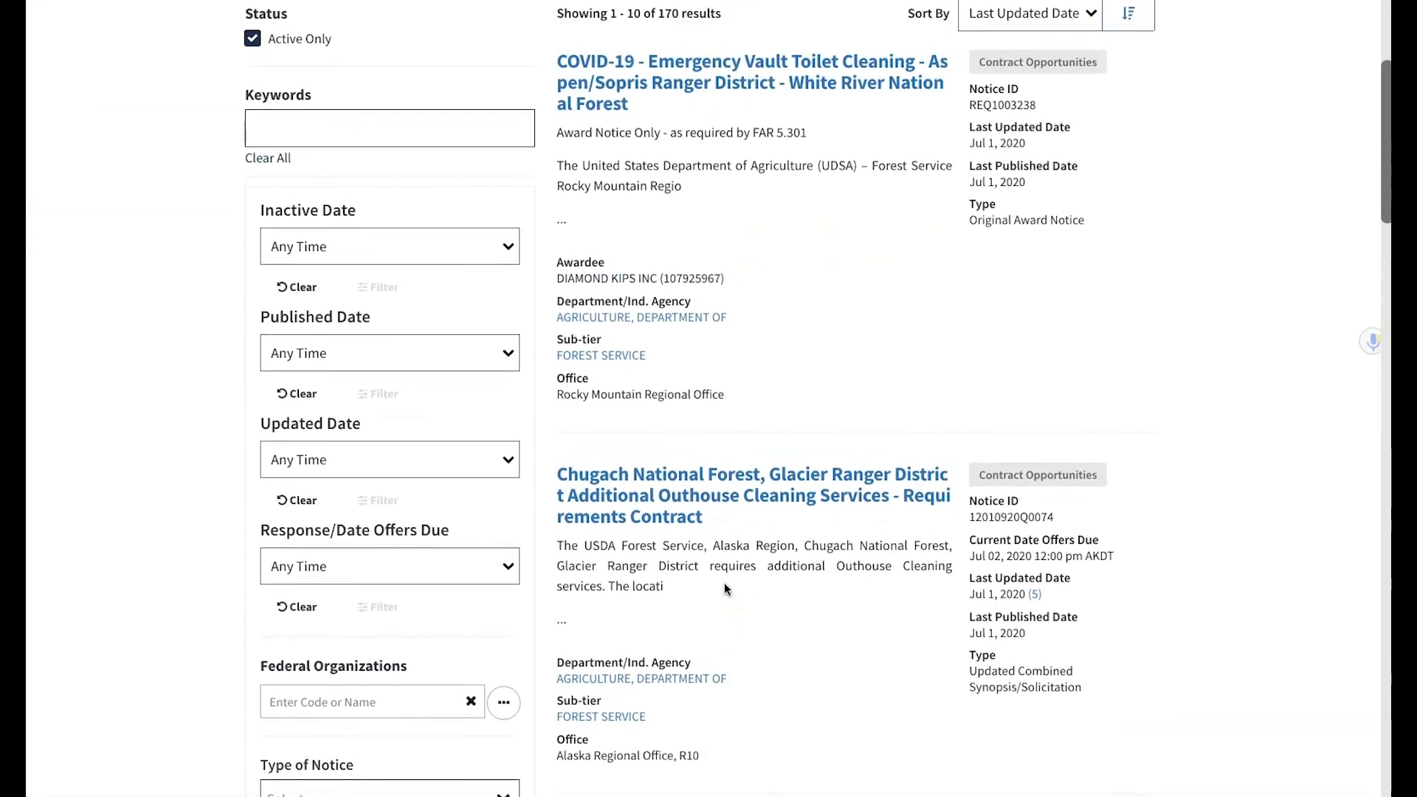
scroll(724, 588, "up", 3)
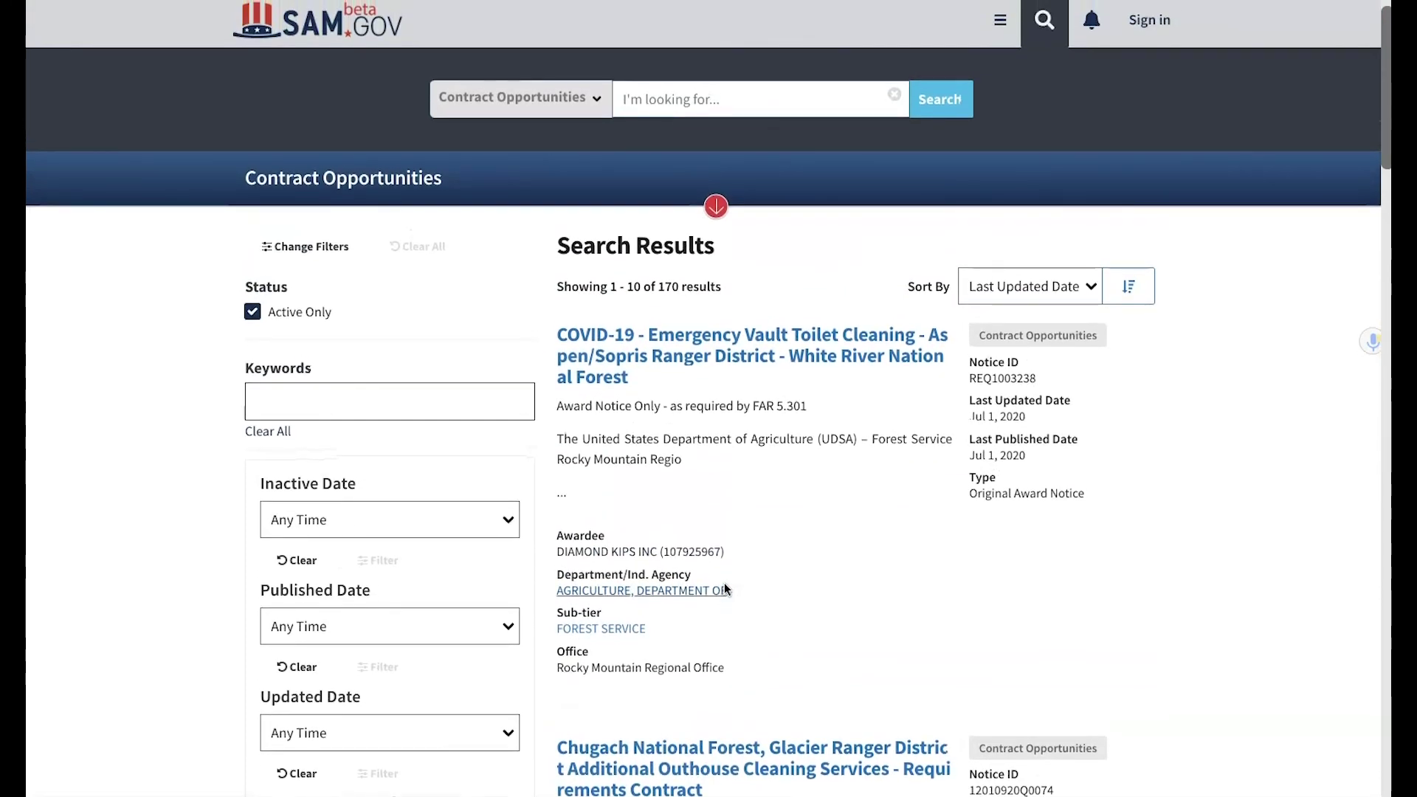
scroll(827, 547, "down", 13)
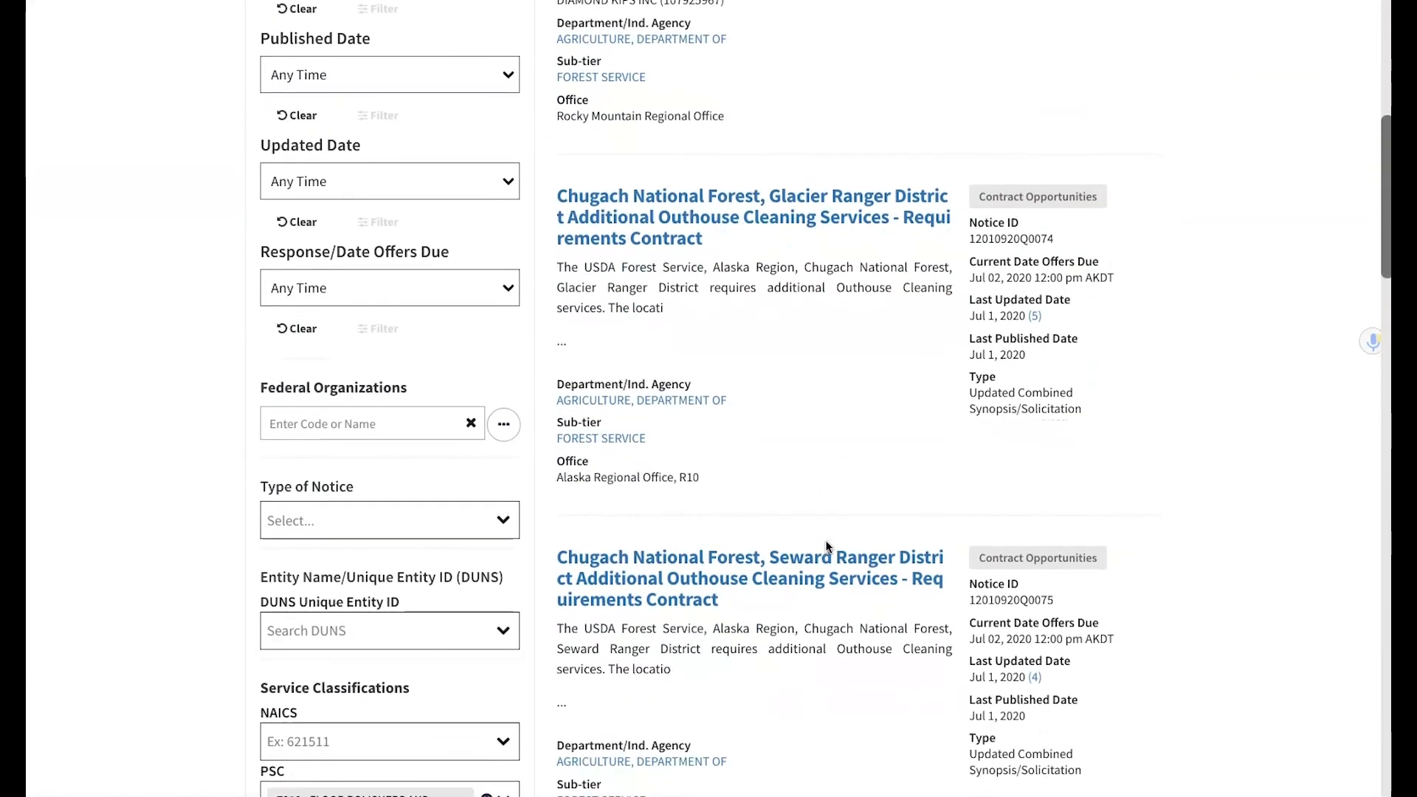
scroll(826, 546, "down", 7)
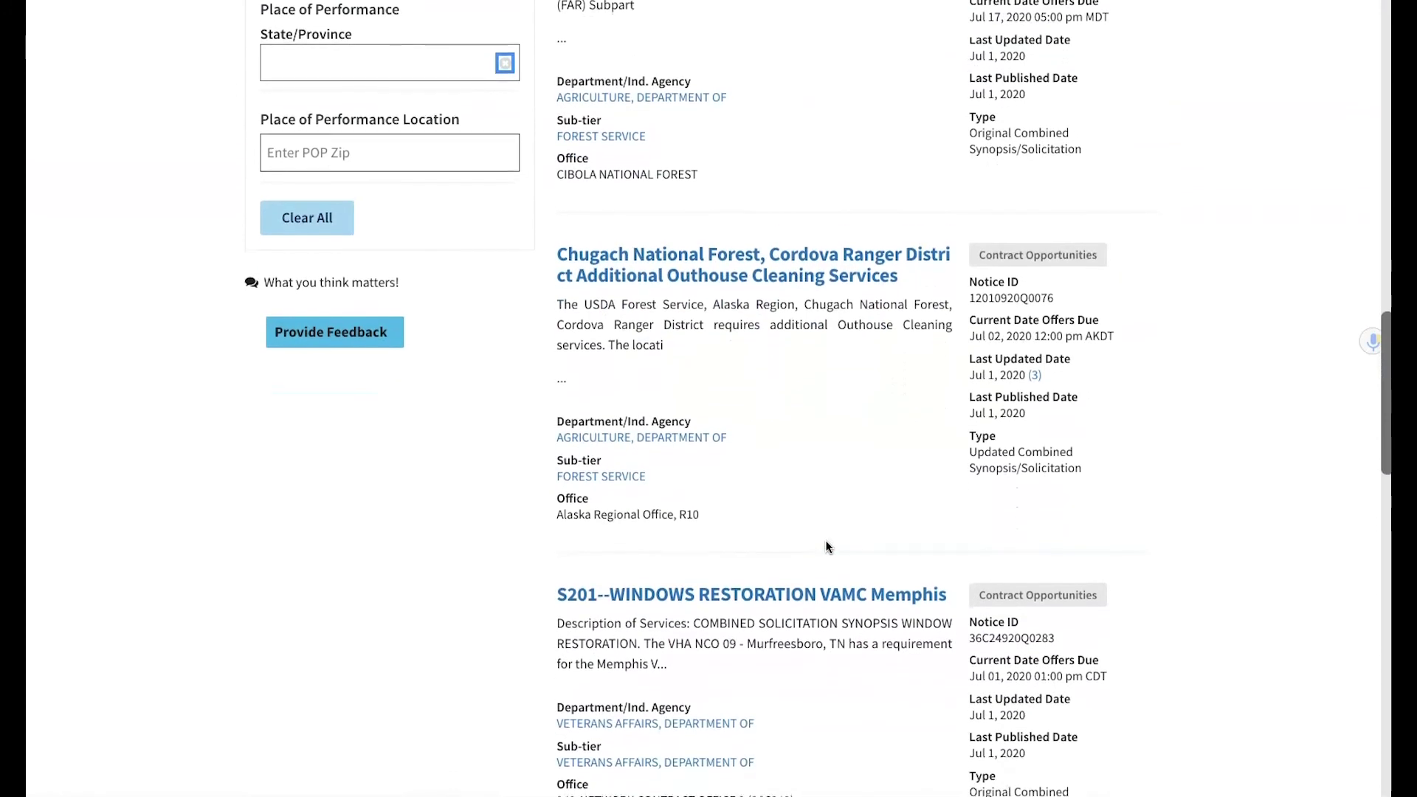
scroll(829, 547, "down", 4)
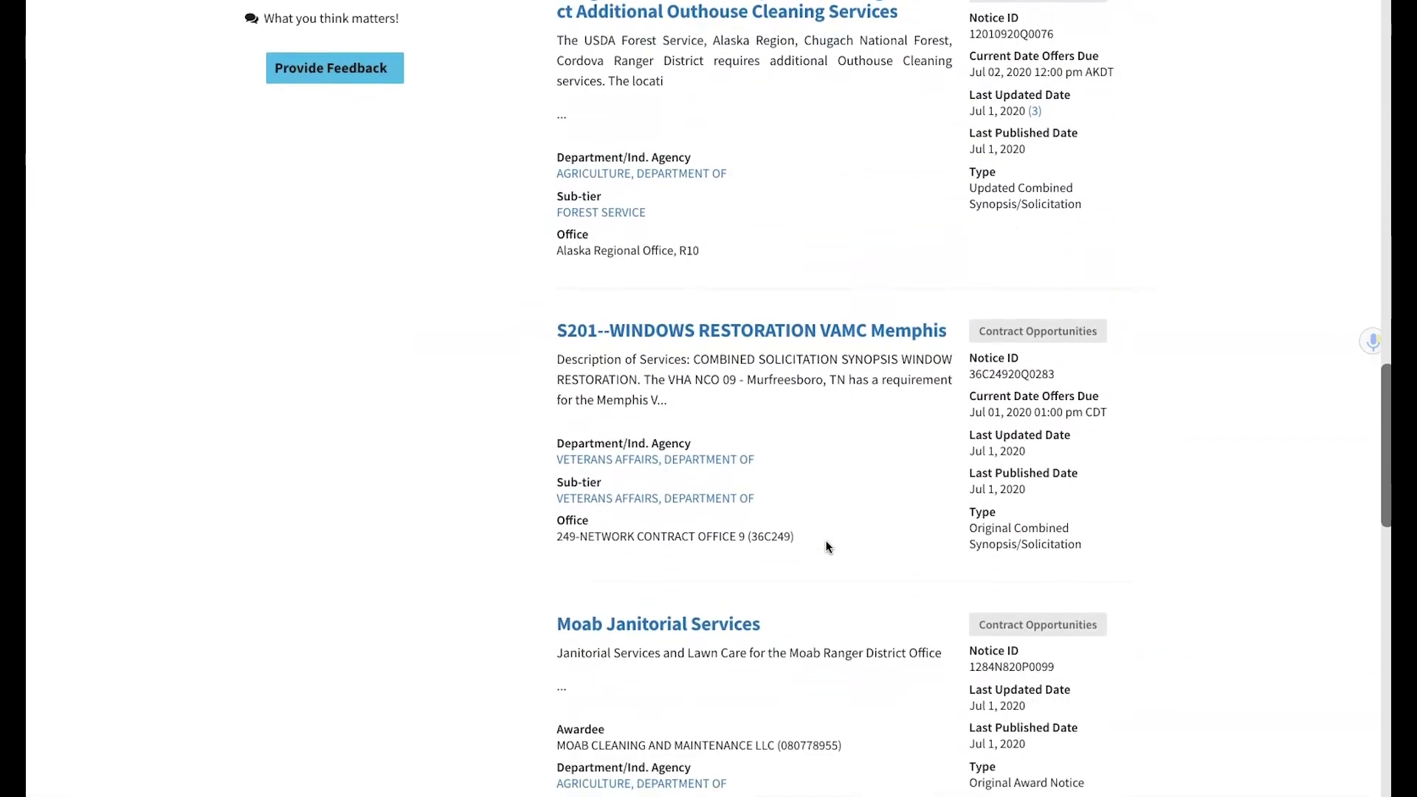
scroll(828, 547, "up", 8)
scroll(826, 547, "up", 7)
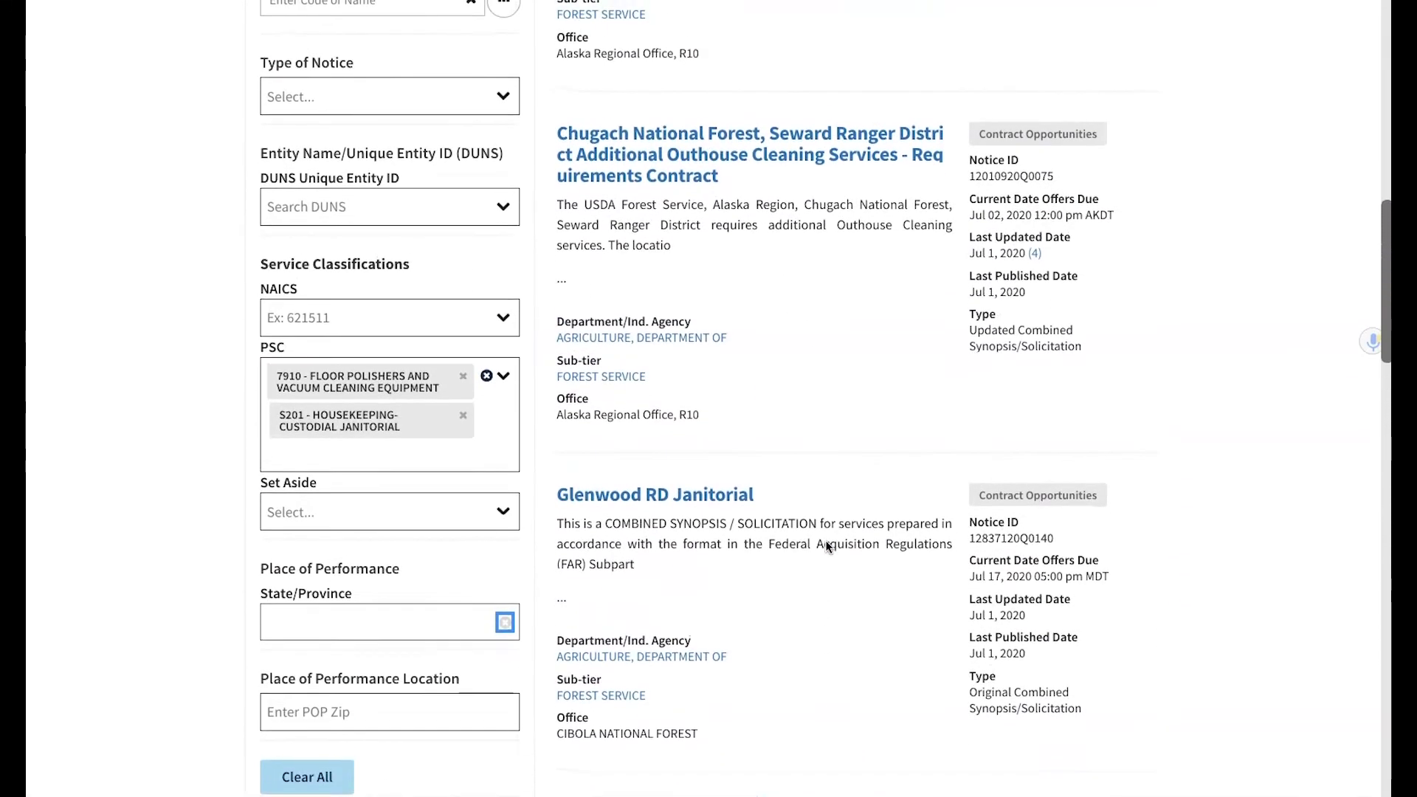
scroll(825, 546, "up", 10)
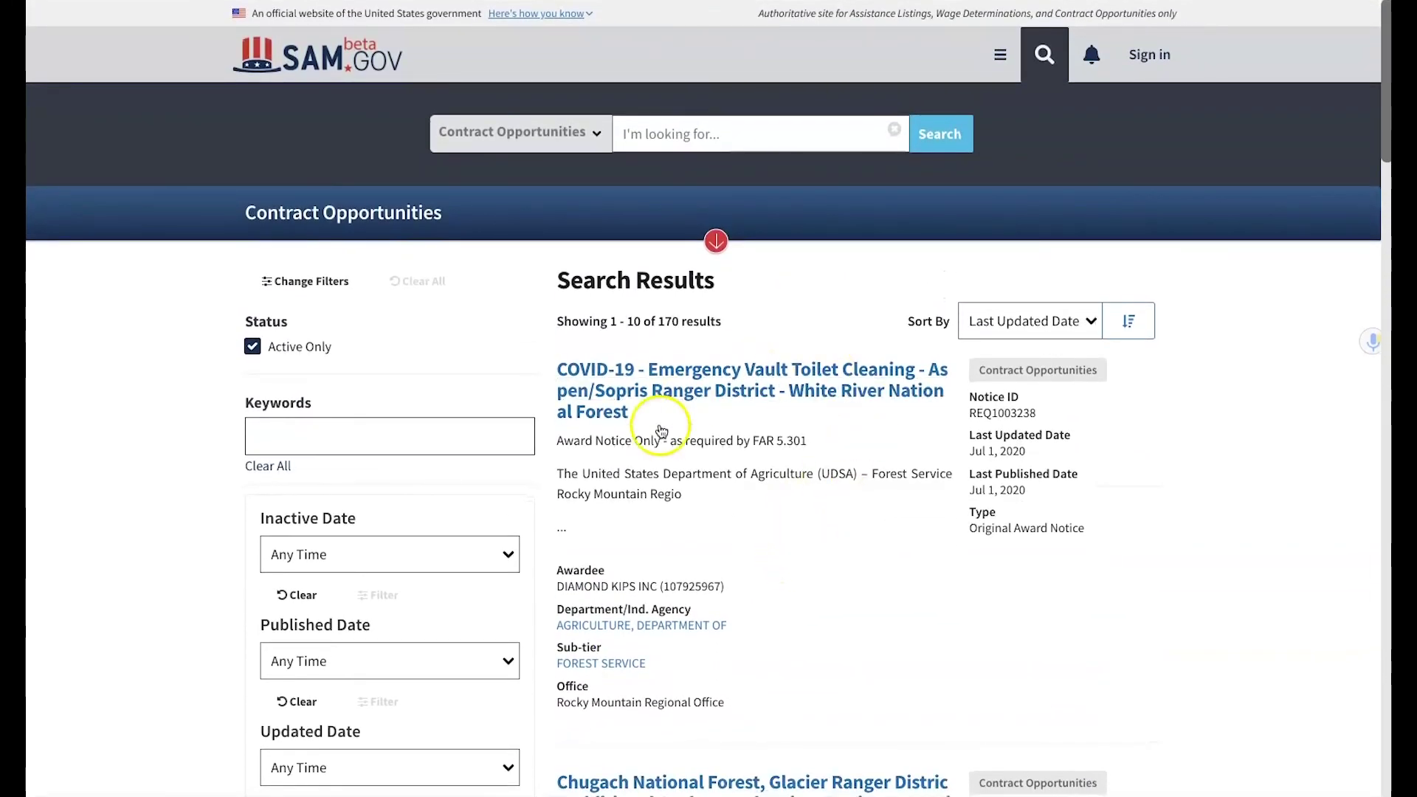
scroll(738, 613, "down", 15)
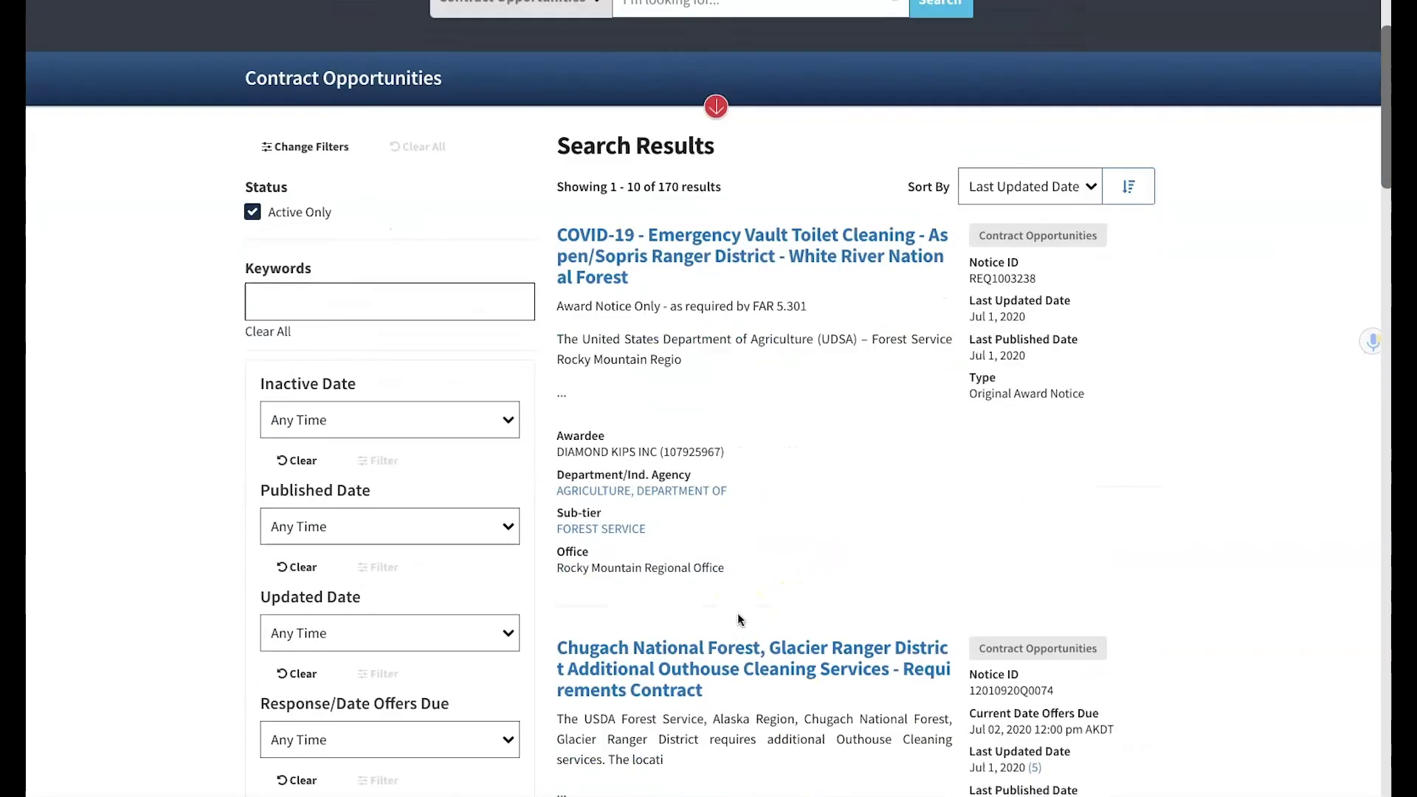
scroll(737, 612, "down", 3)
scroll(738, 612, "up", 4)
scroll(737, 612, "up", 13)
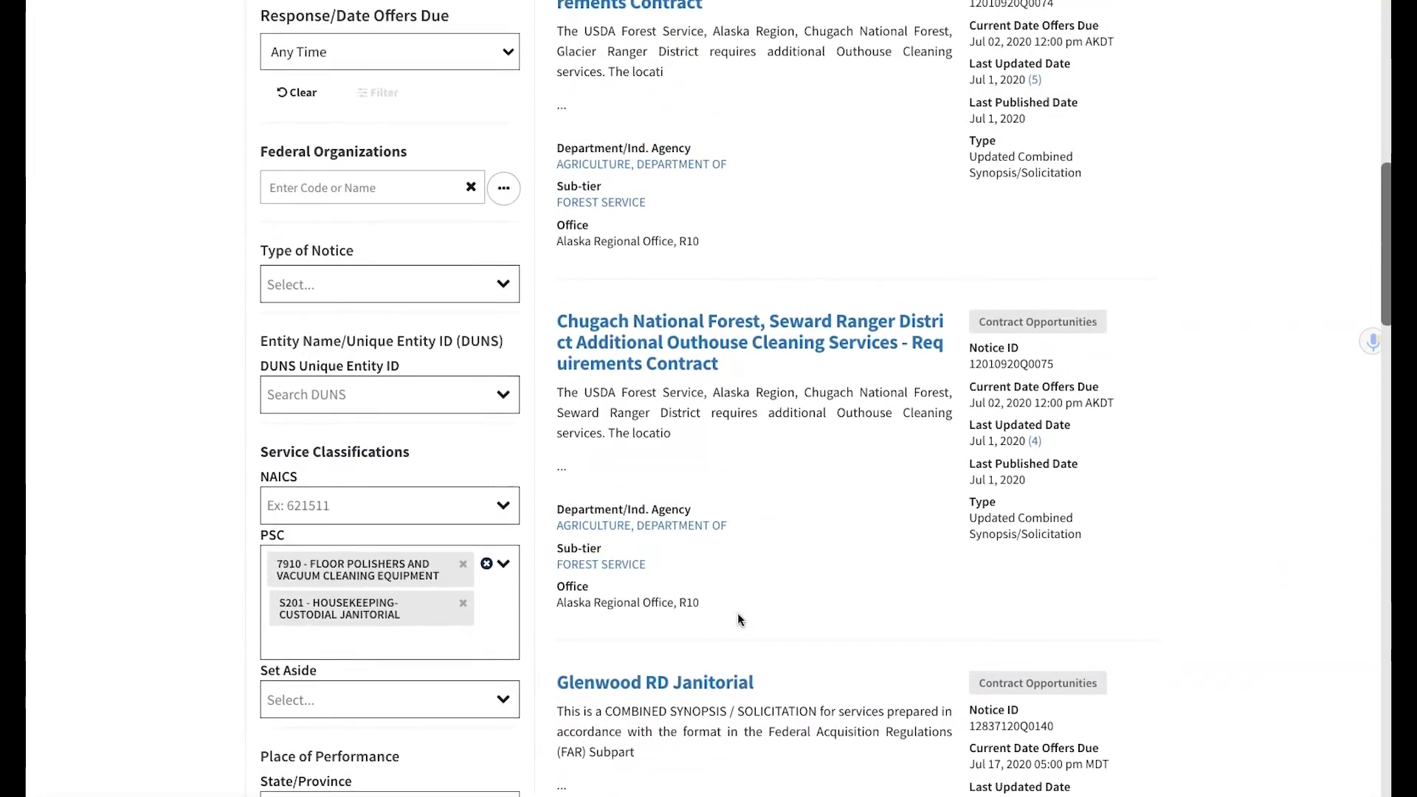